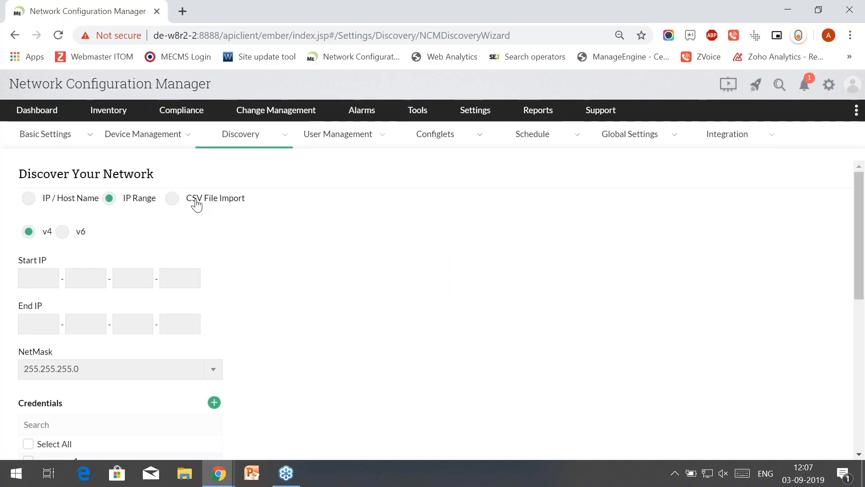
- Set discovery to IP range 192.168.50.131–192.168.50.140 using the Public credential
click(29, 199)
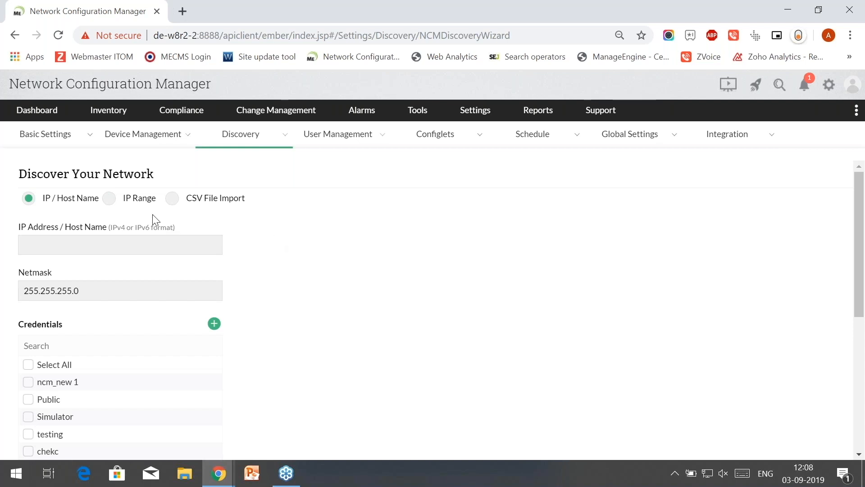
click(112, 207)
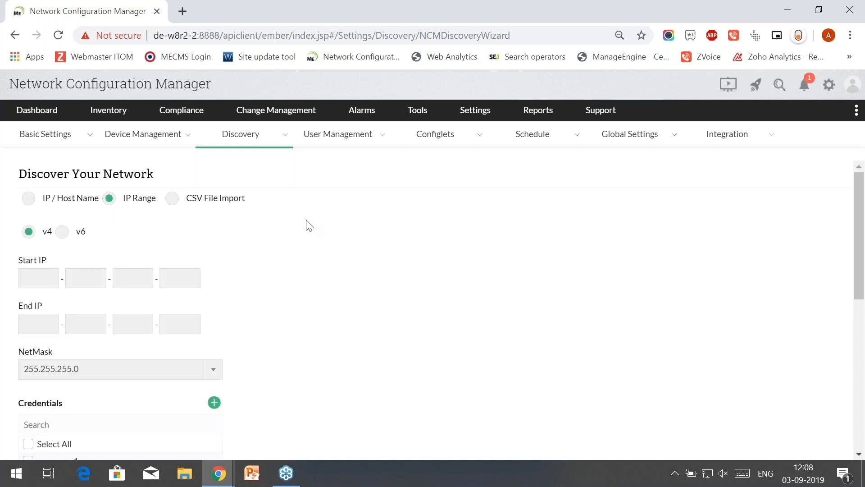
click(52, 273)
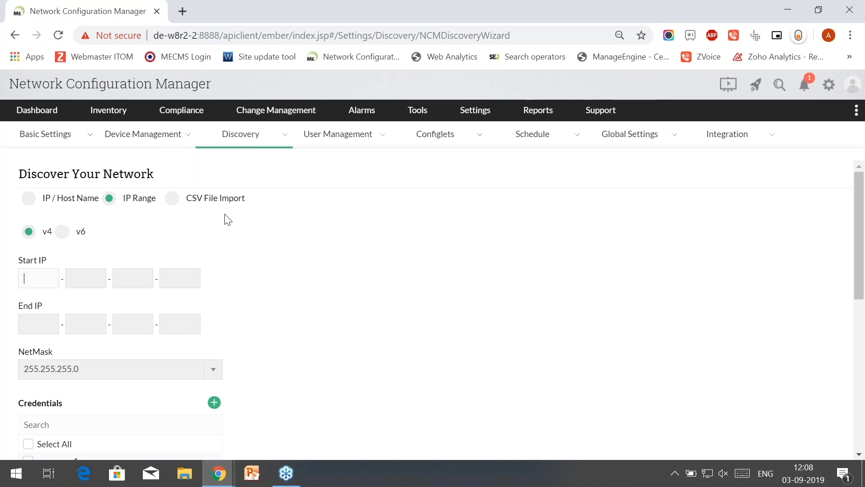
scroll(373, 309, down, 2)
scroll(338, 290, up, 2)
text(192)
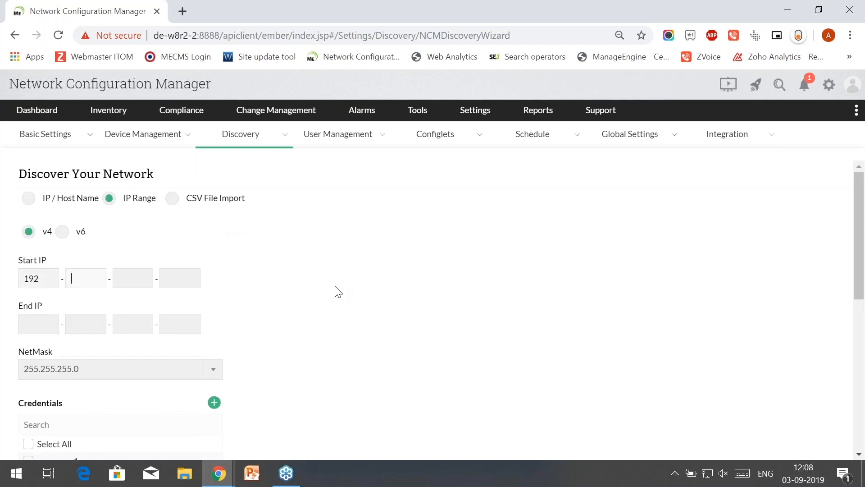
text(-168-)
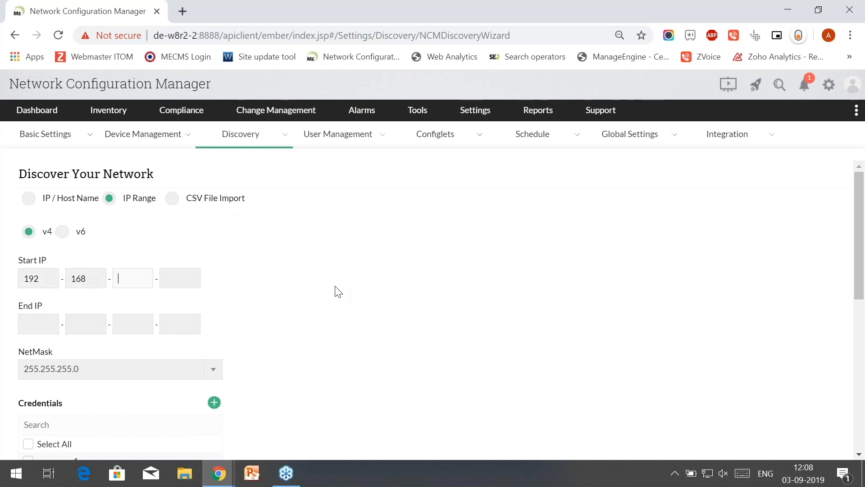
text(50)
key(Tab)
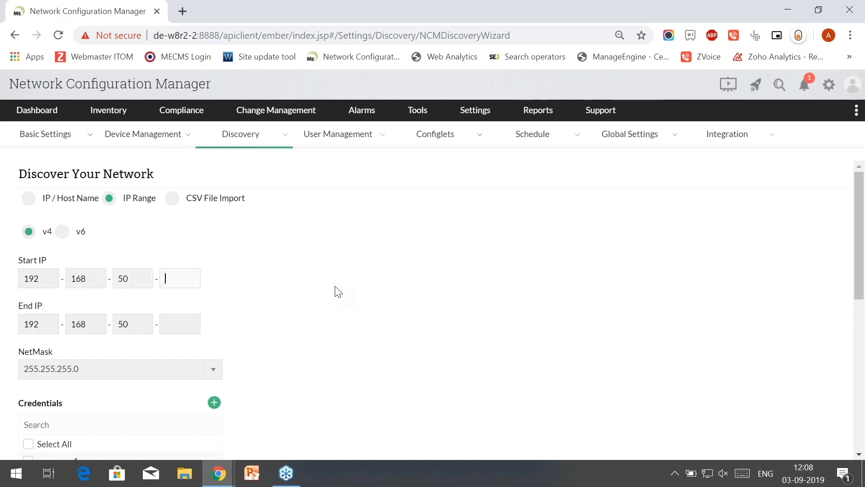
text(131)
text(140)
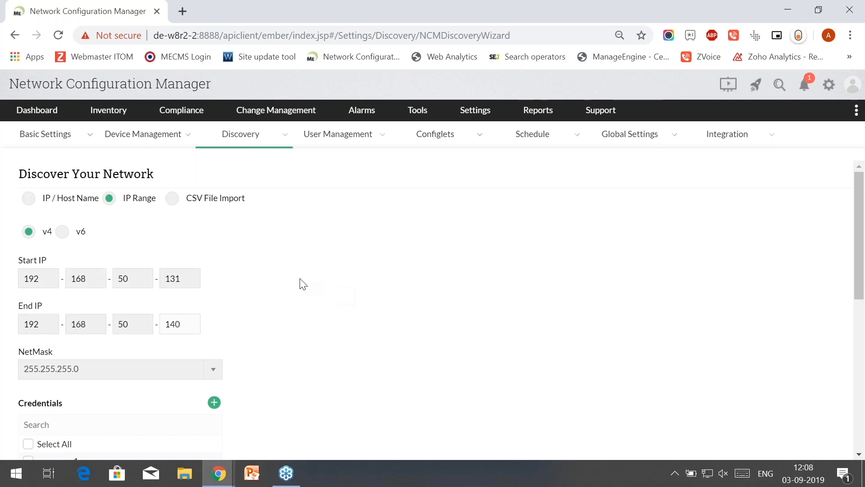
scroll(306, 283, down, 5)
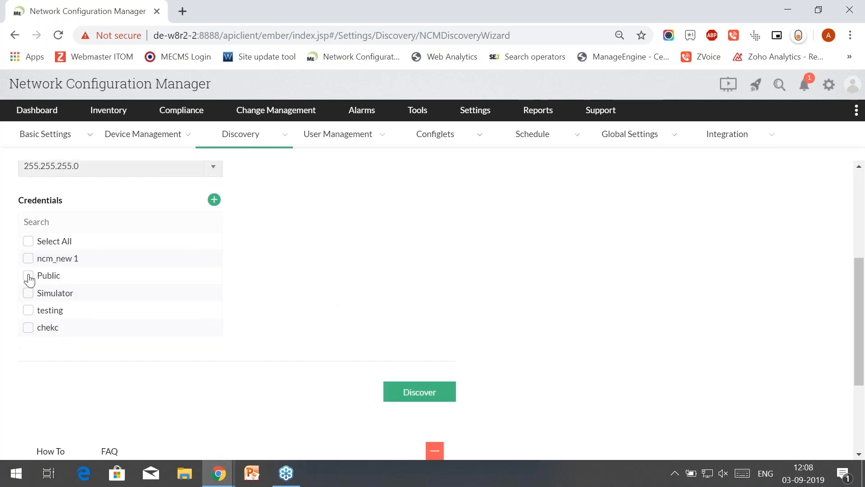
click(28, 276)
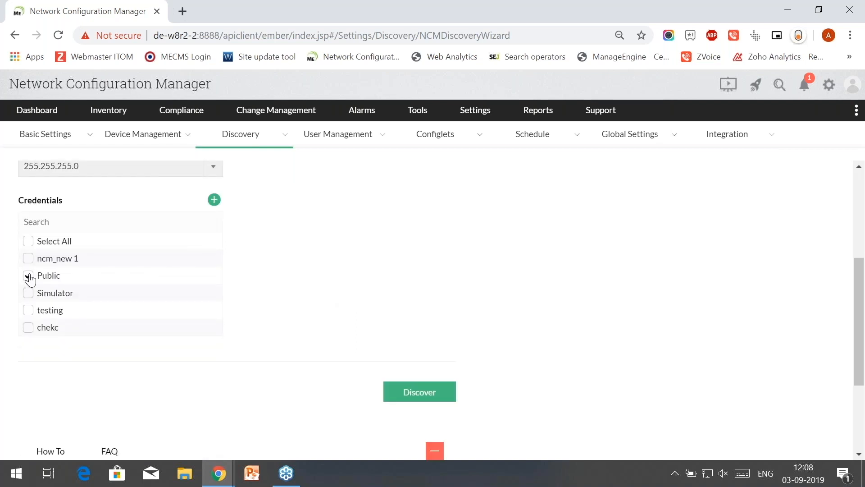
- Run discovery, open the Profile_2019_09_03_11_08_16 results, and select unreachable device 192.168.50.137
click(402, 398)
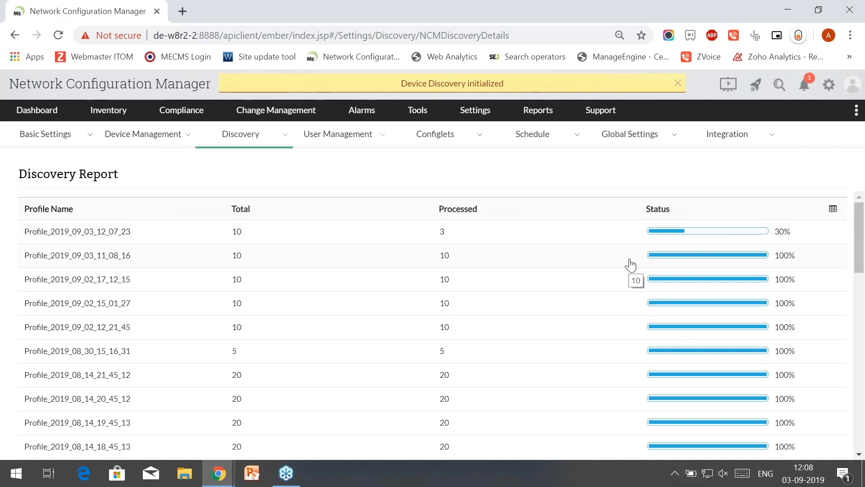
click(630, 265)
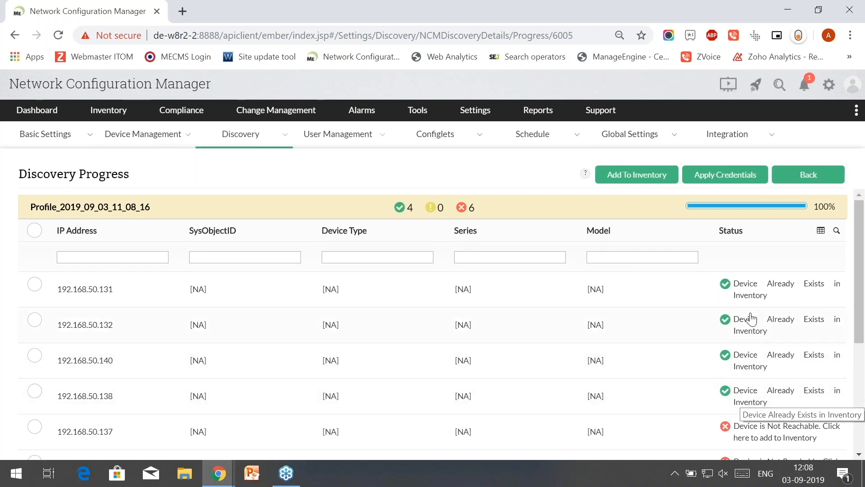
scroll(763, 406, down, 1)
scroll(762, 406, down, 1)
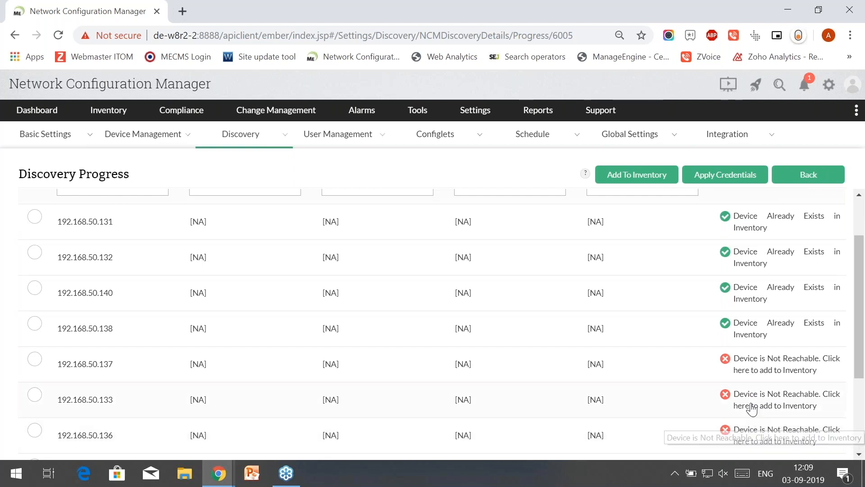
click(35, 367)
- In Add To Inventory, choose vendor A10Networks and device template AX2500 LoadBalancers
click(663, 180)
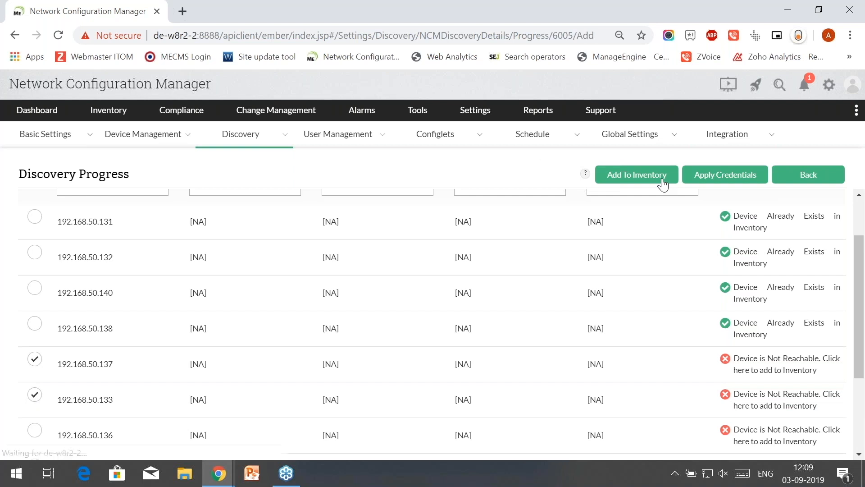
scroll(613, 228, down, 3)
scroll(602, 250, up, 3)
click(522, 293)
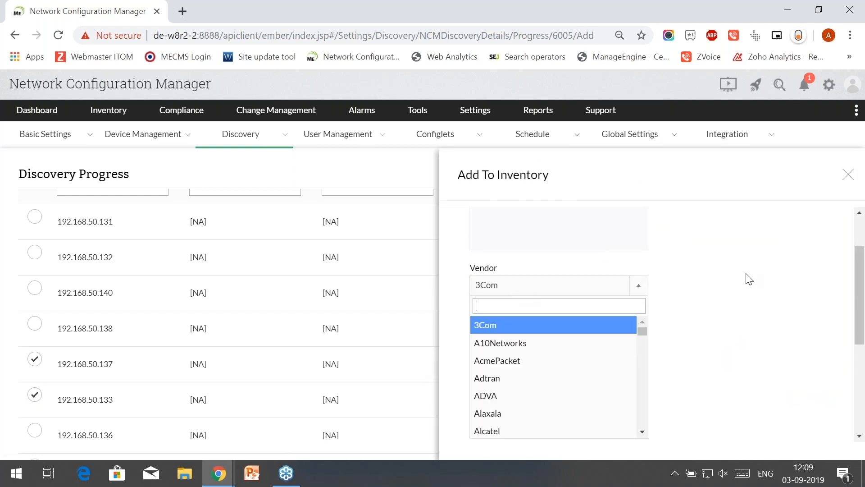
click(748, 278)
click(517, 293)
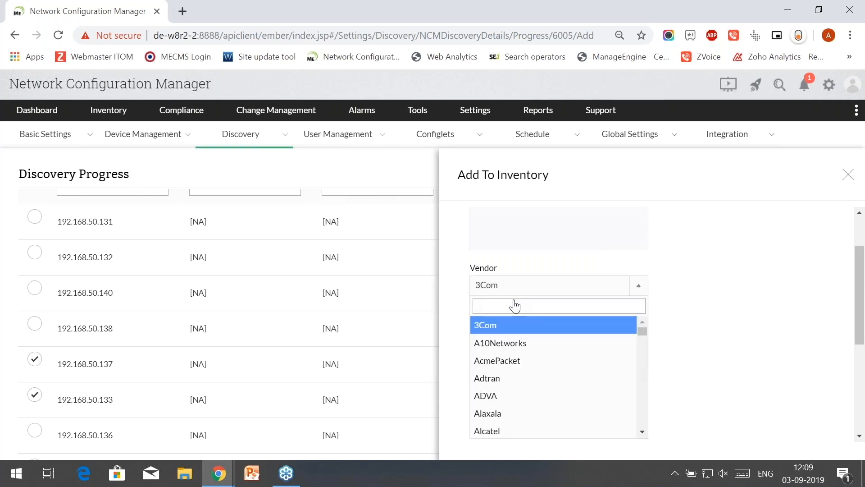
click(513, 343)
click(516, 331)
click(515, 357)
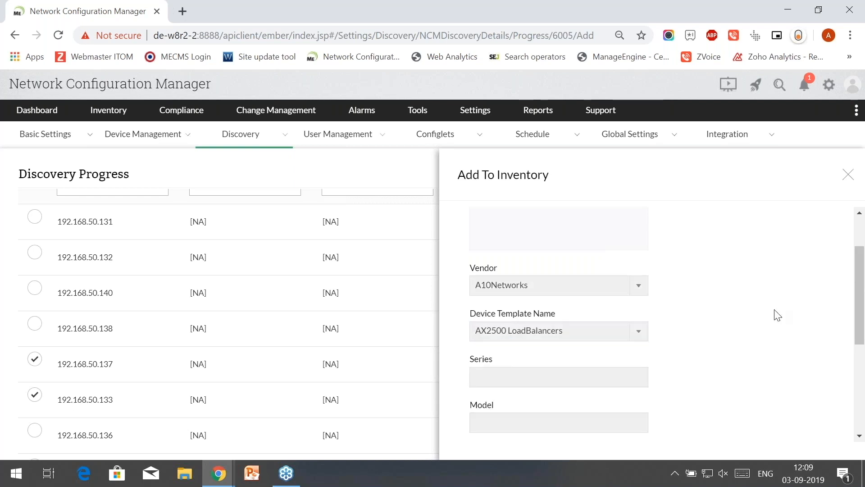
- Go through the Series and Model fields, then cancel the Add To Inventory form
scroll(775, 313, down, 3)
click(494, 238)
click(511, 284)
scroll(512, 284, down, 2)
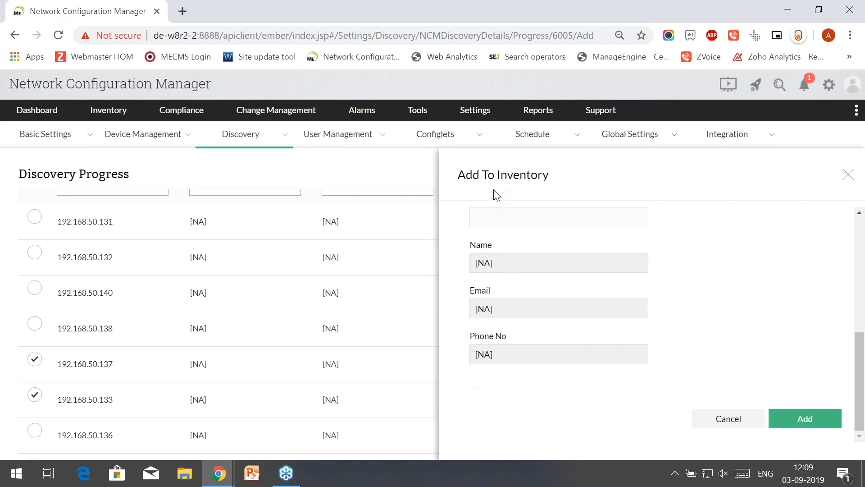
click(744, 426)
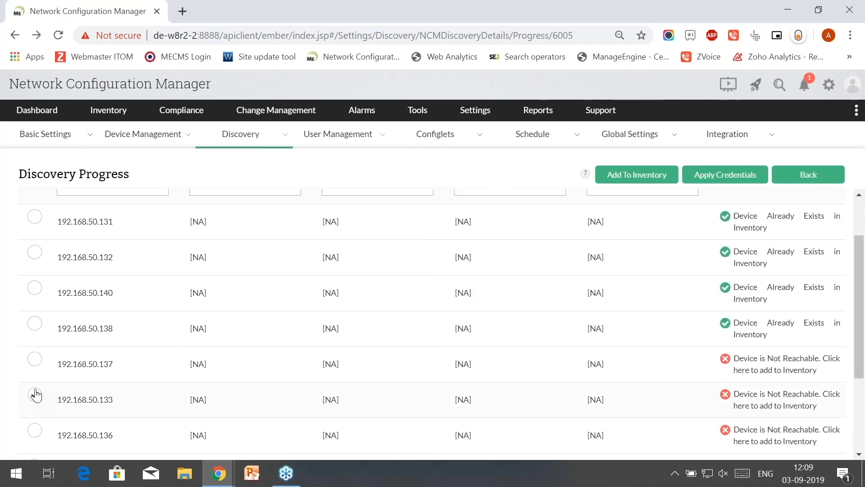
- Advance the slideshow to the 'Device discovery' slide on SNMP discovery and manual addition
key(alt+Tab)
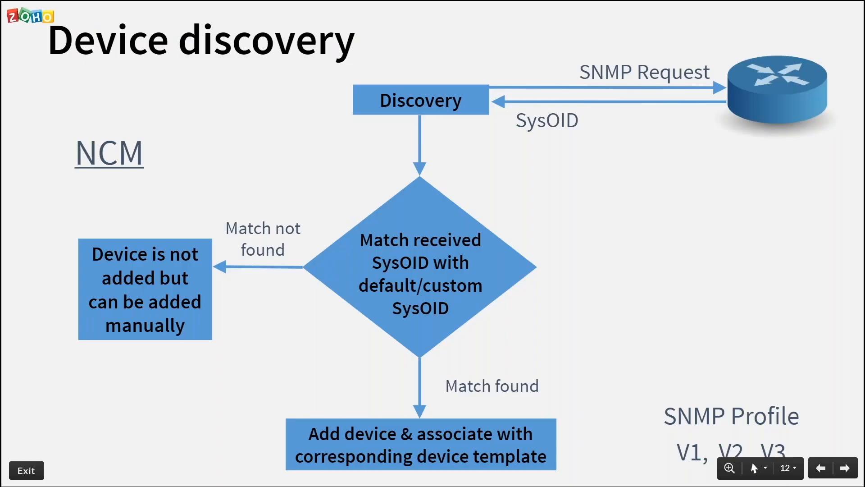
key(Right)
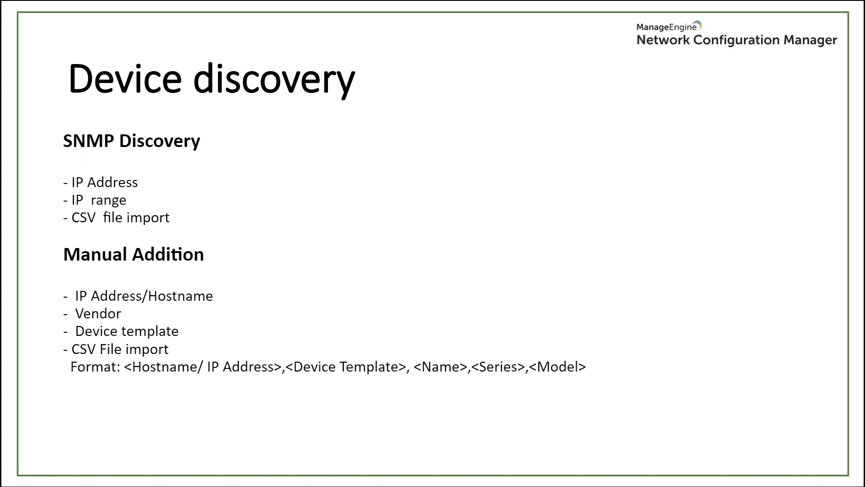
key(alt+Tab)
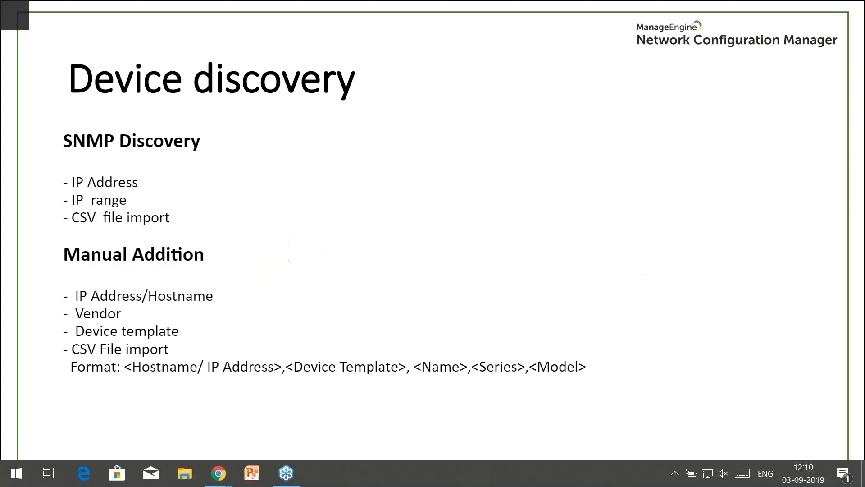
- Show the Inventory device list with its 58 devices
click(109, 113)
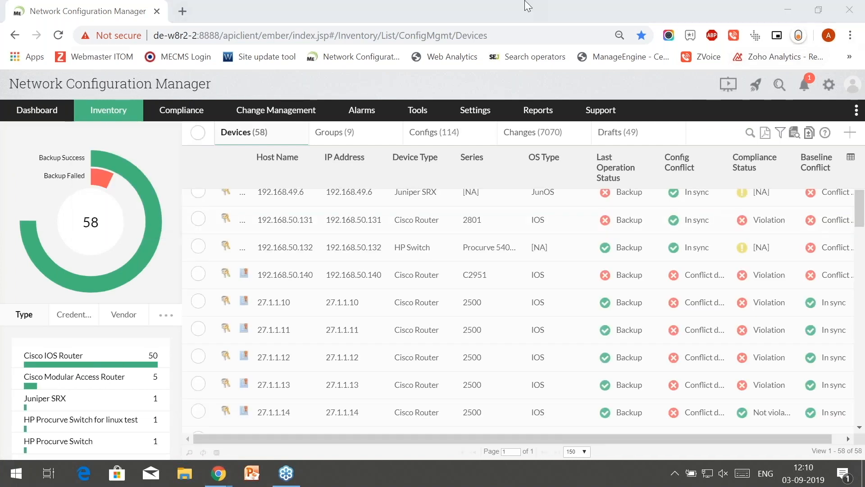
- Start a manual Add Device entry with vendor 3Com and template 3Com 4200G Series Switch
click(850, 135)
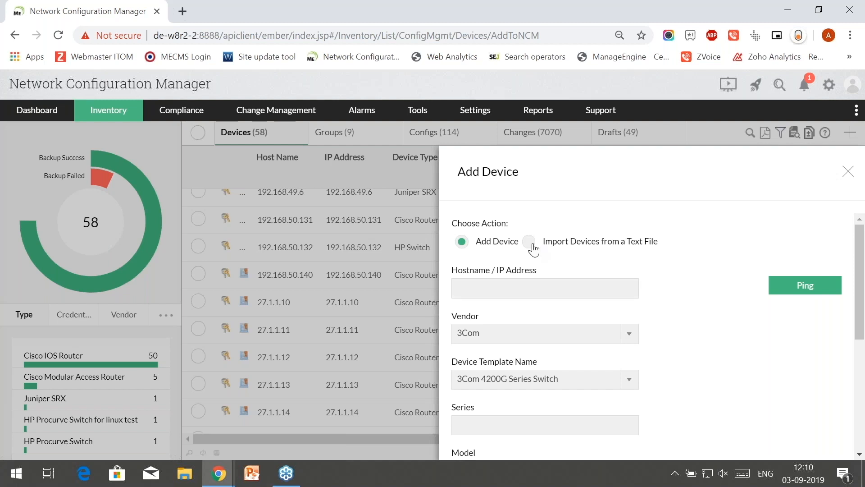
click(497, 294)
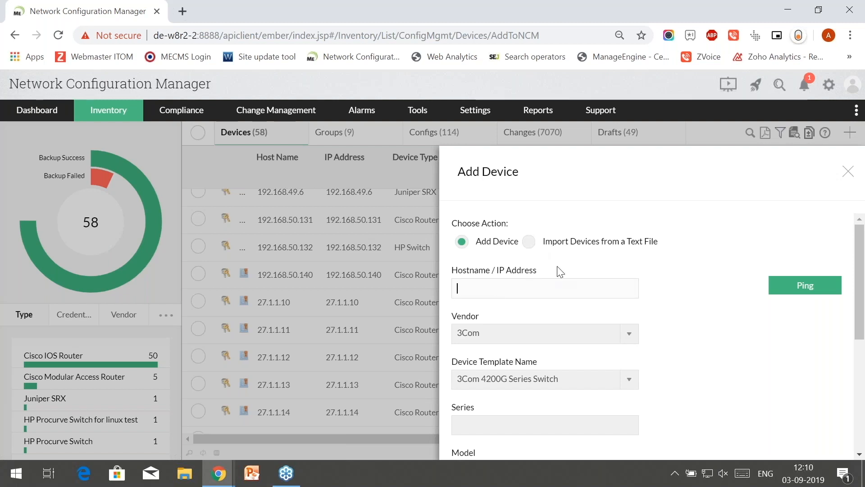
scroll(558, 271, down, 2)
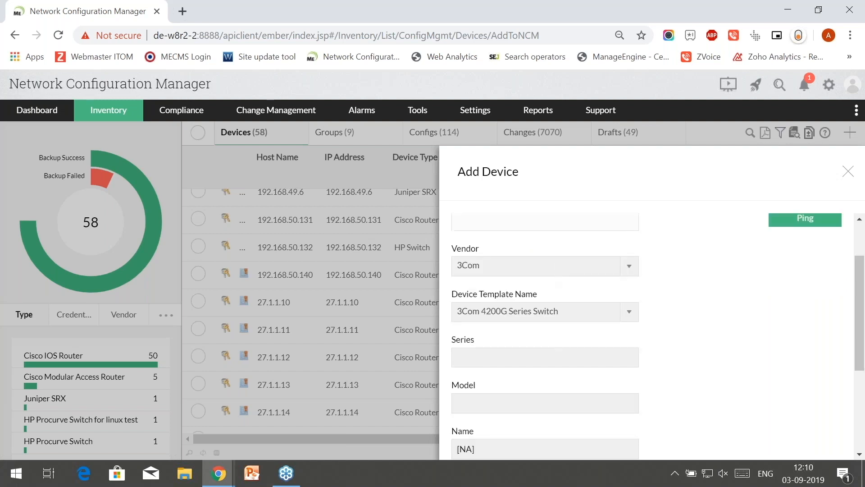
click(522, 274)
click(522, 273)
click(522, 273)
scroll(524, 356, down, 7)
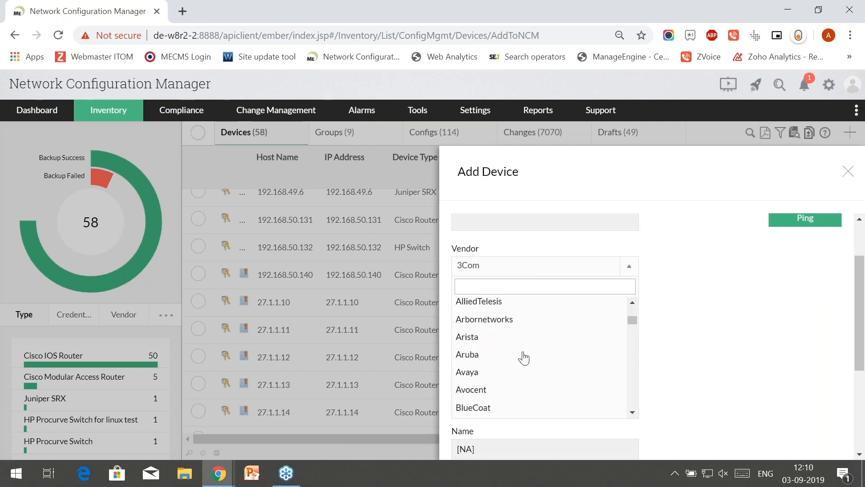
scroll(524, 357, up, 7)
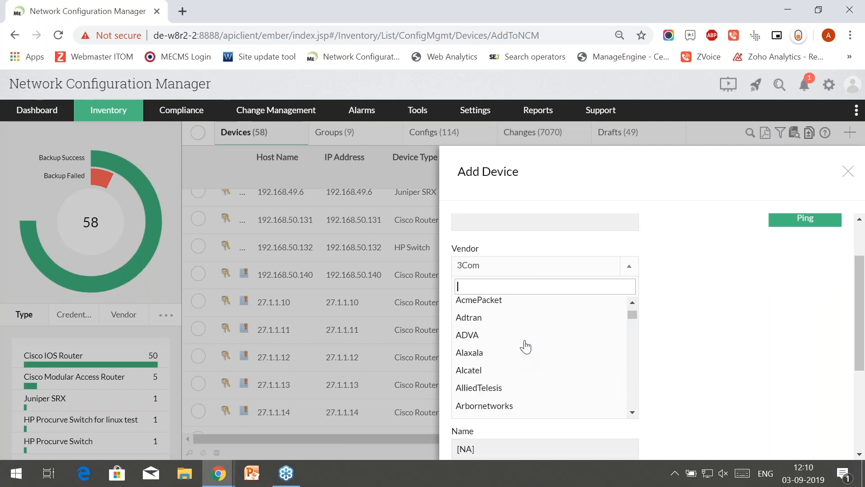
click(520, 277)
click(521, 317)
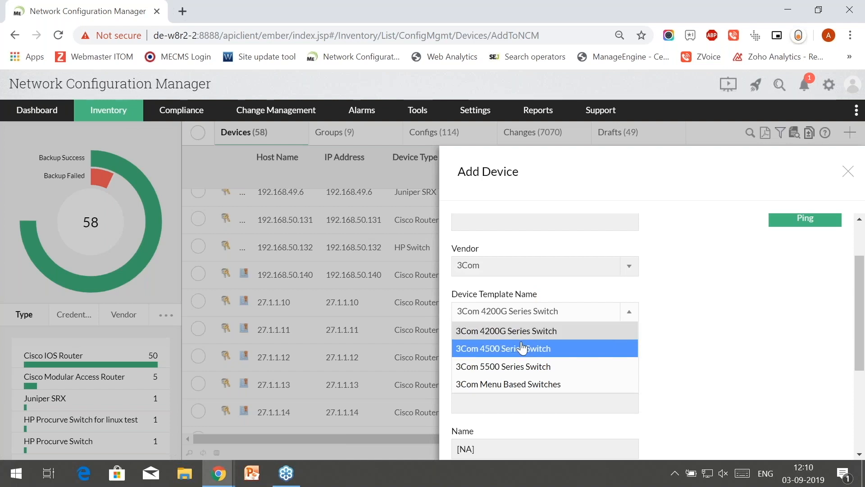
click(534, 292)
- Go through the series and model fields, then cancel the Add Device form without adding
scroll(534, 292, down, 3)
click(488, 227)
click(511, 265)
scroll(511, 265, down, 1)
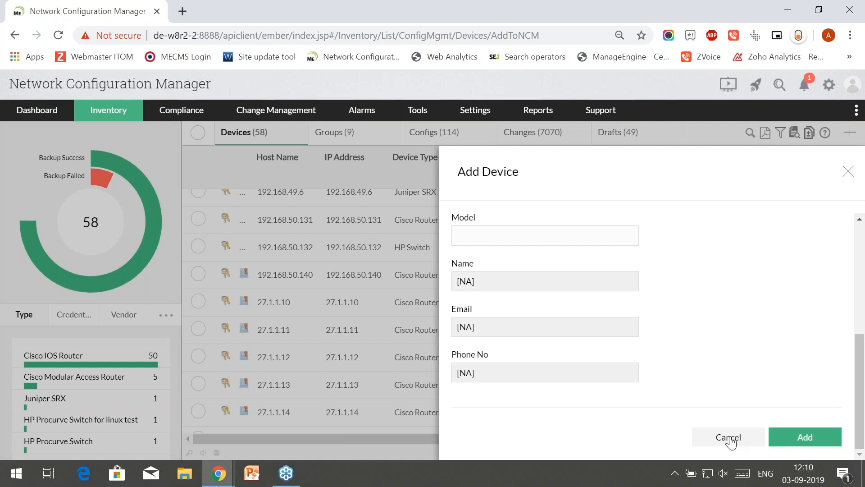
click(728, 437)
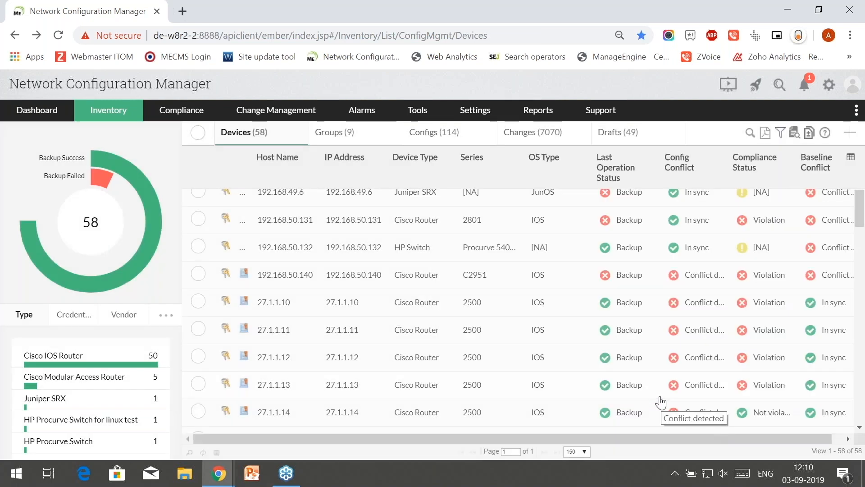
- Review the Import Devices from a Text File format note, then advance to the 'Possible error' slide
click(848, 134)
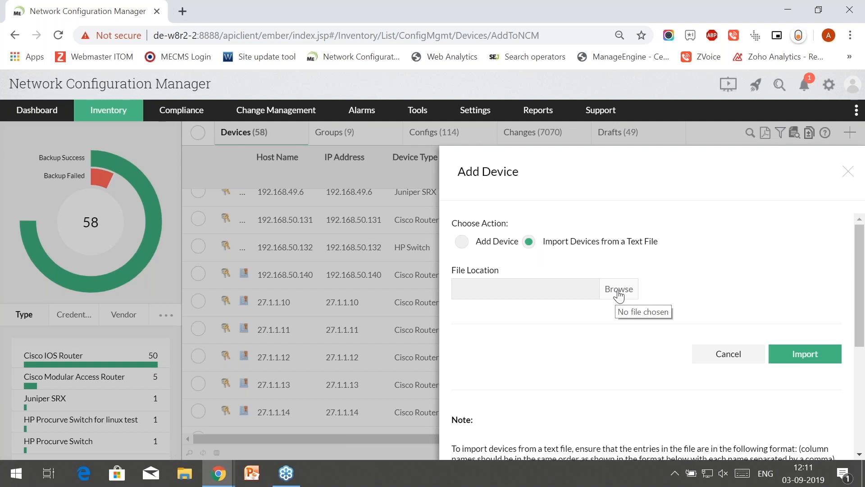
scroll(620, 296, down, 5)
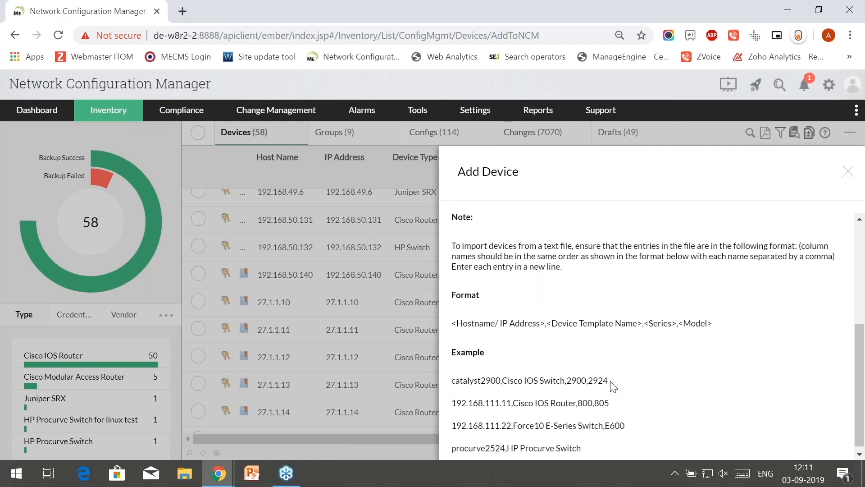
key(alt+Tab)
key(Right)
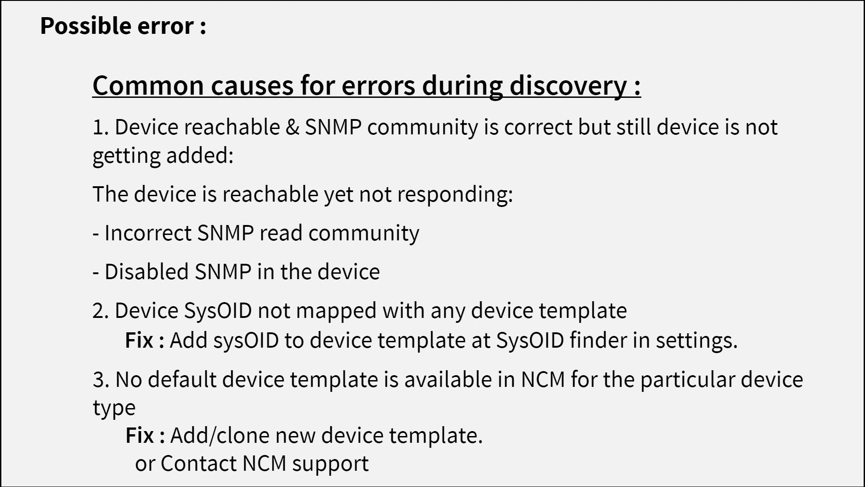
key(super)
key(alt+Tab)
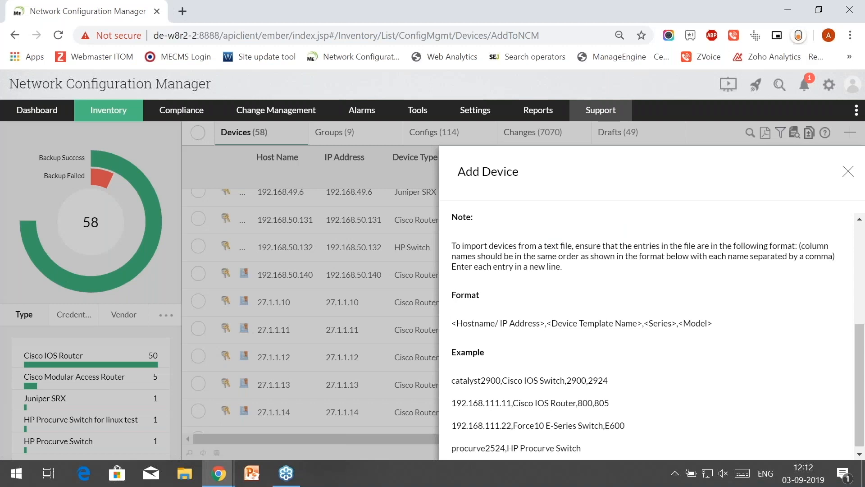
- Open Settings > Device Management > SysObjectID Finder and browse the mapping table
click(848, 171)
mouse_move(471, 118)
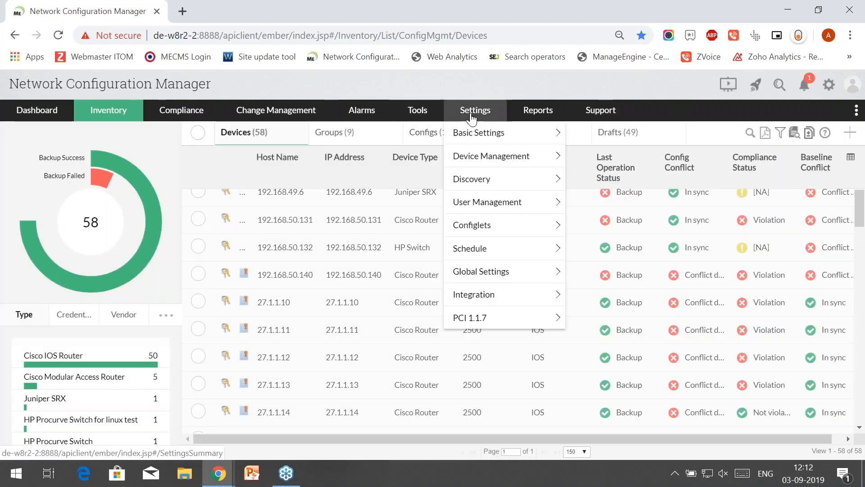
mouse_move(525, 158)
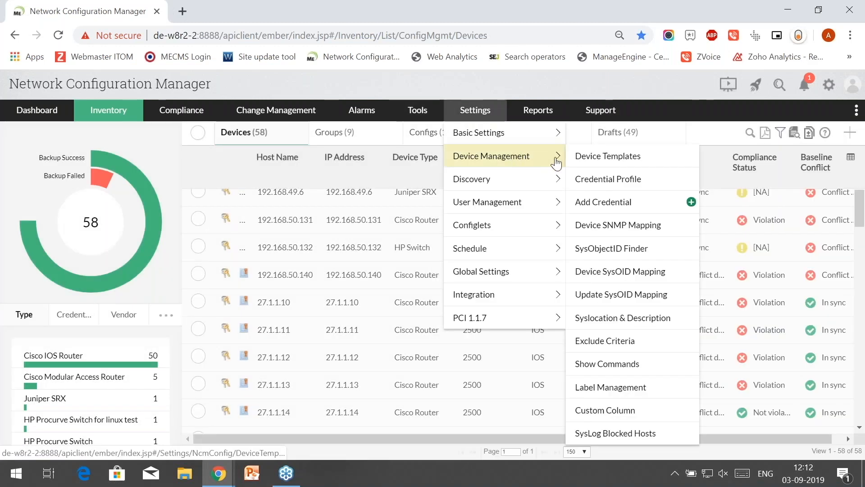
click(620, 250)
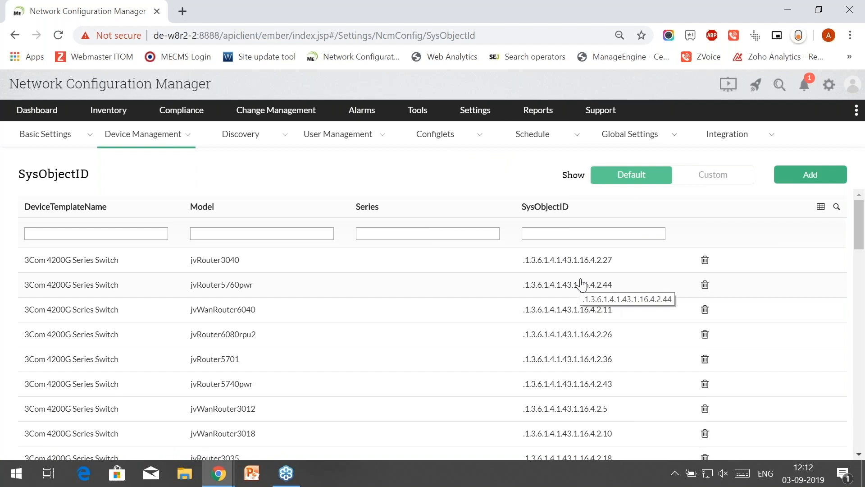
scroll(581, 284, down, 8)
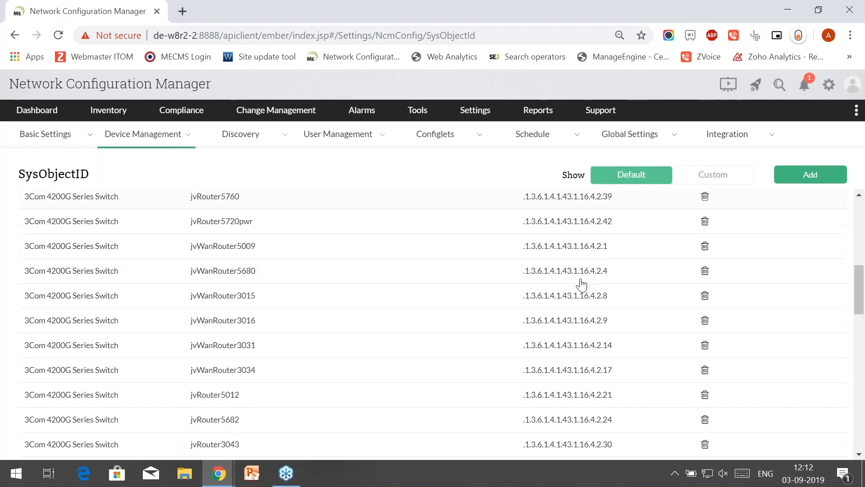
scroll(581, 284, down, 15)
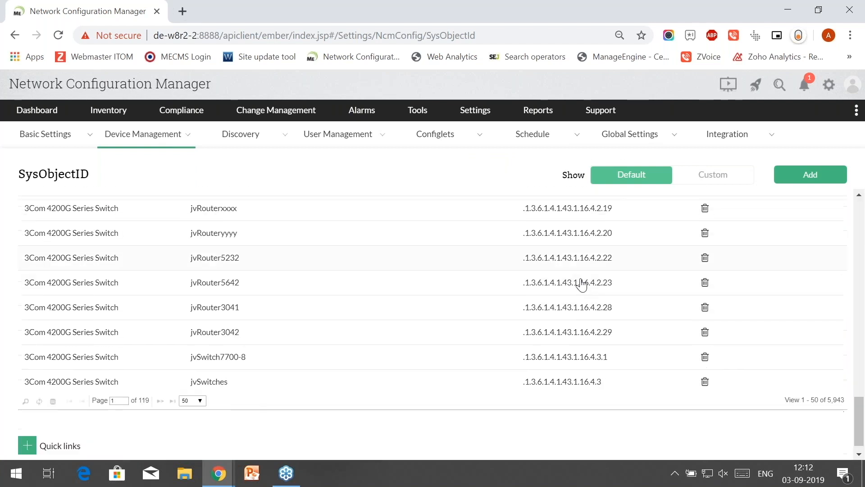
scroll(581, 280, down, 1)
click(855, 181)
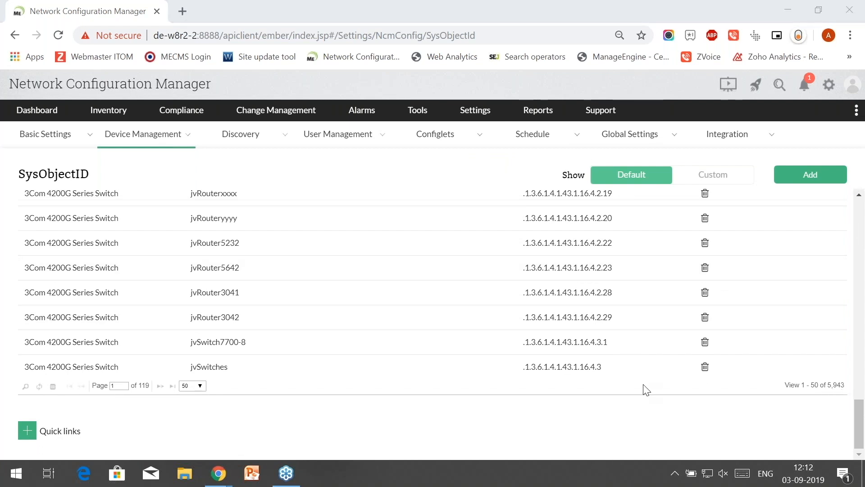
scroll(629, 399, up, 10)
scroll(626, 378, up, 5)
- Try filtering by SysObjectID '.2', clear the filter, and start adding a new mapping
click(567, 234)
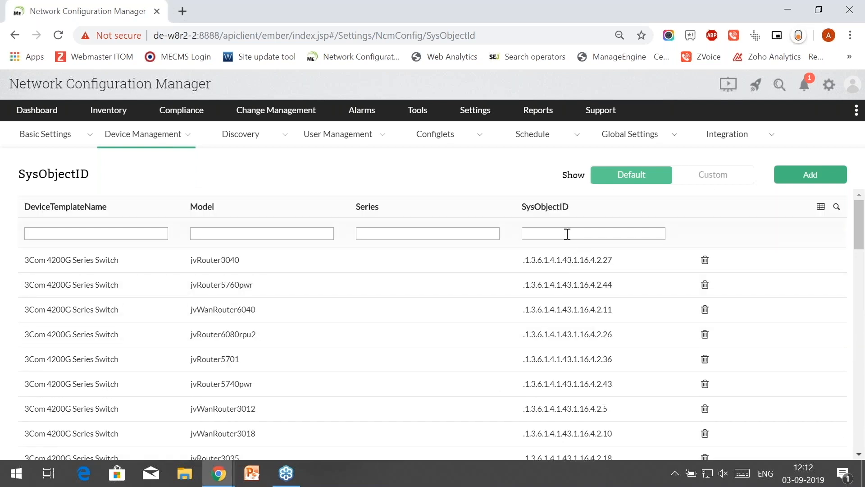
text(.2)
key(BackSpace)
key(BackSpace)
click(803, 178)
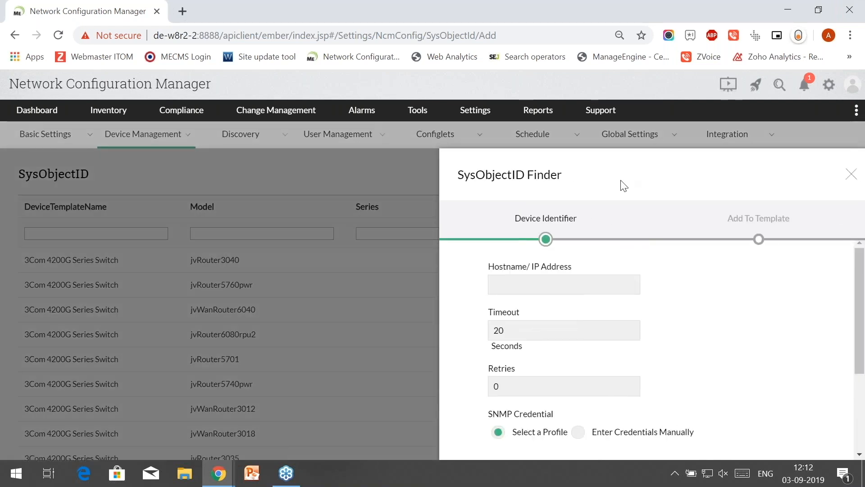
- Switch to manual SNMP credentials and back to the saved profile, then skip to Add To Template
scroll(682, 321, down, 1)
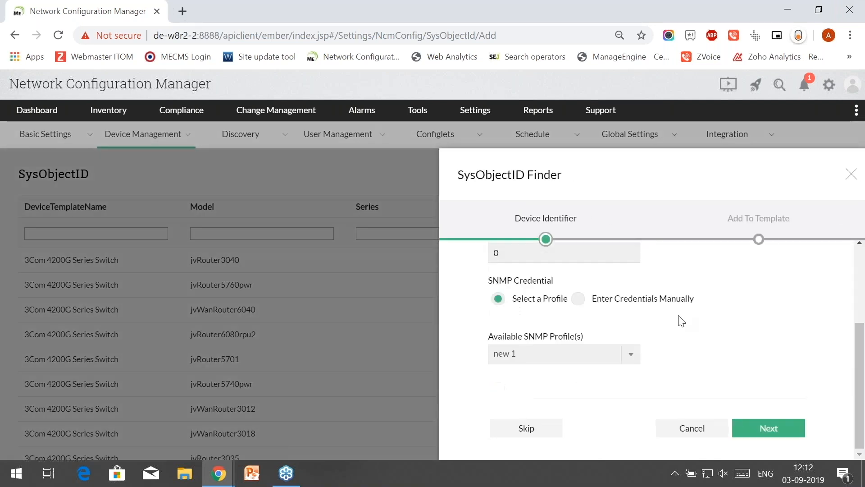
scroll(682, 321, up, 1)
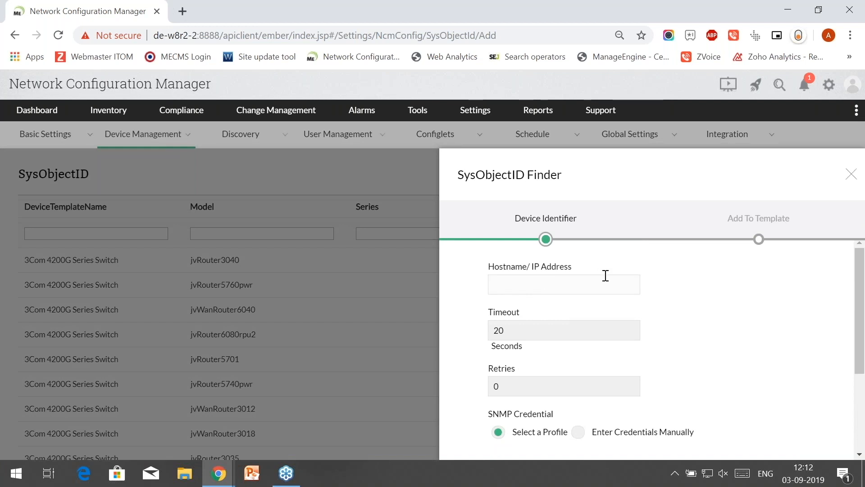
scroll(551, 286, down, 3)
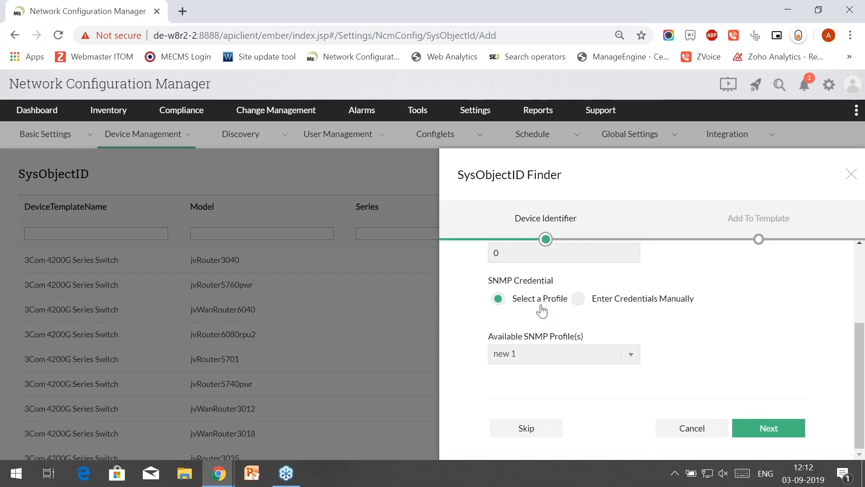
click(578, 300)
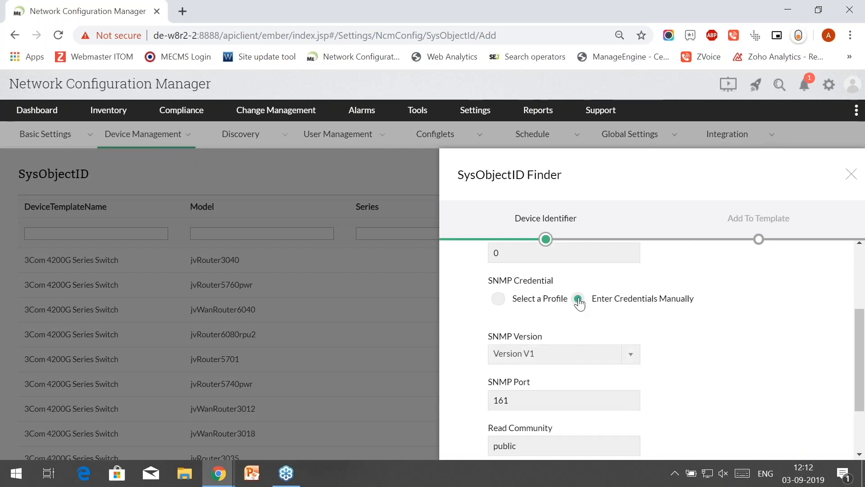
scroll(504, 302, up, 3)
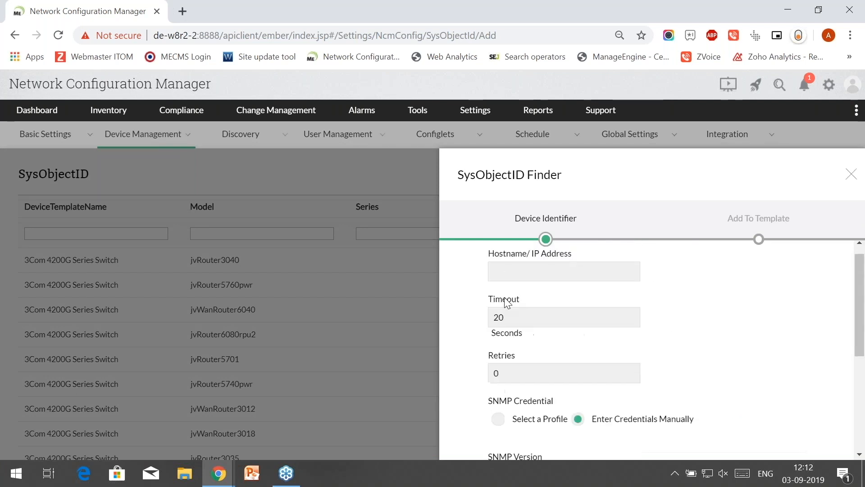
scroll(504, 343, down, 2)
click(498, 352)
scroll(501, 354, down, 1)
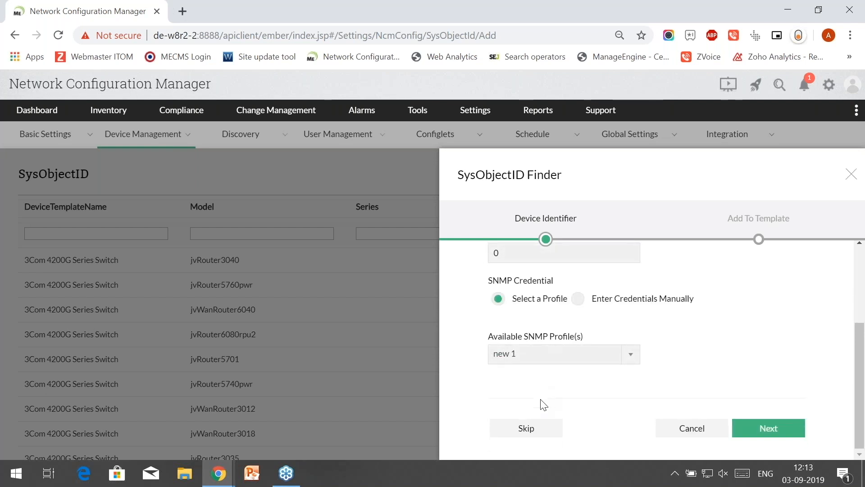
click(542, 429)
scroll(628, 304, up, 3)
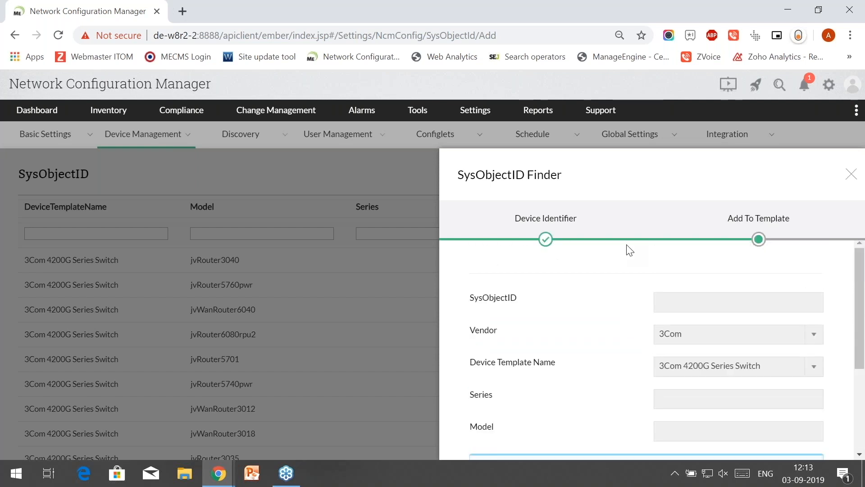
- Choose vendor ADVA and device template ADVA FSP150CC-GE201 in the finder
click(673, 333)
click(676, 284)
scroll(609, 324, down, 3)
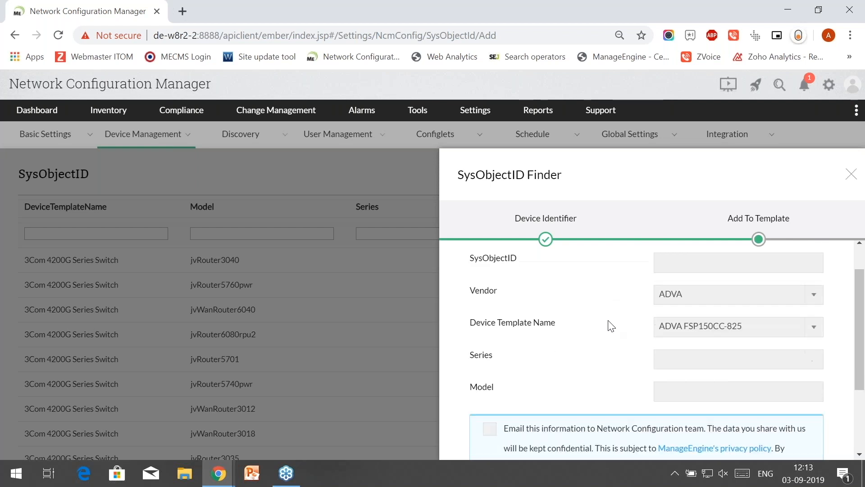
click(705, 298)
click(703, 335)
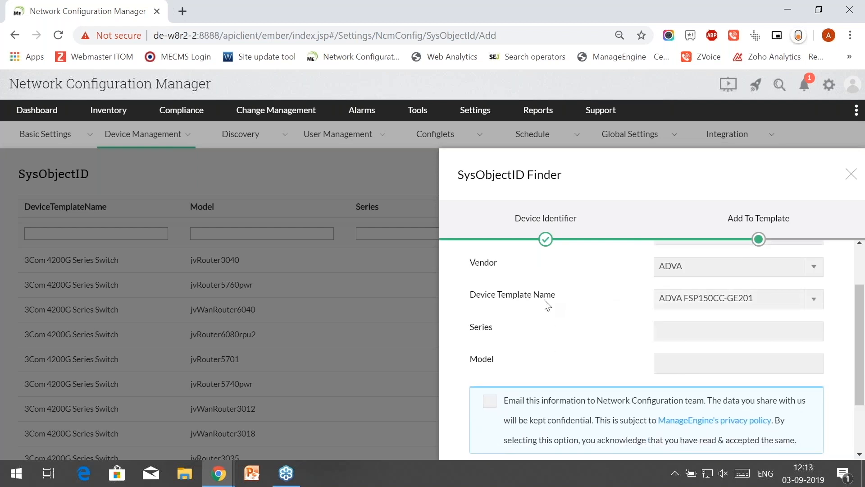
scroll(547, 305, down, 1)
scroll(547, 305, down, 1)
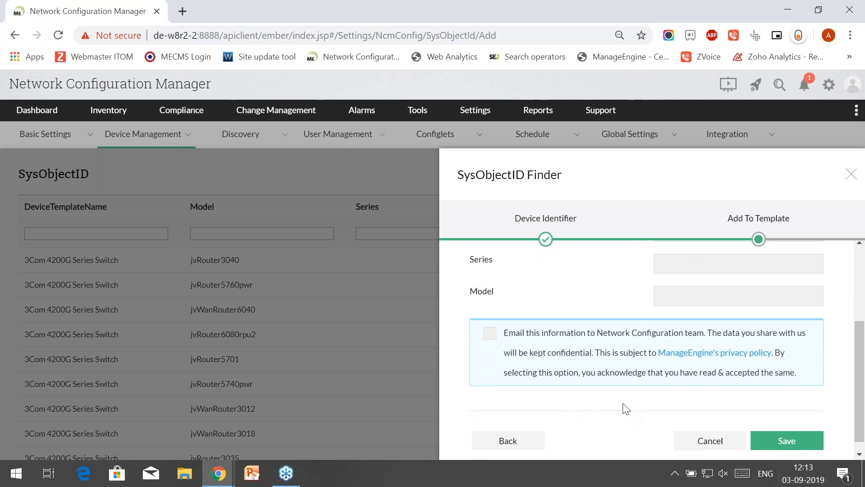
scroll(623, 408, up, 3)
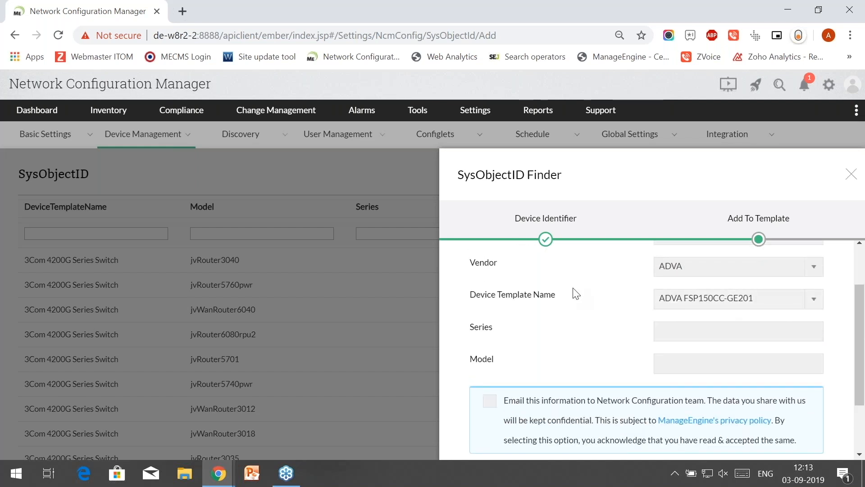
scroll(575, 294, down, 3)
- Cancel the SysObjectID Finder and return to the 'Possible error' slide
click(691, 448)
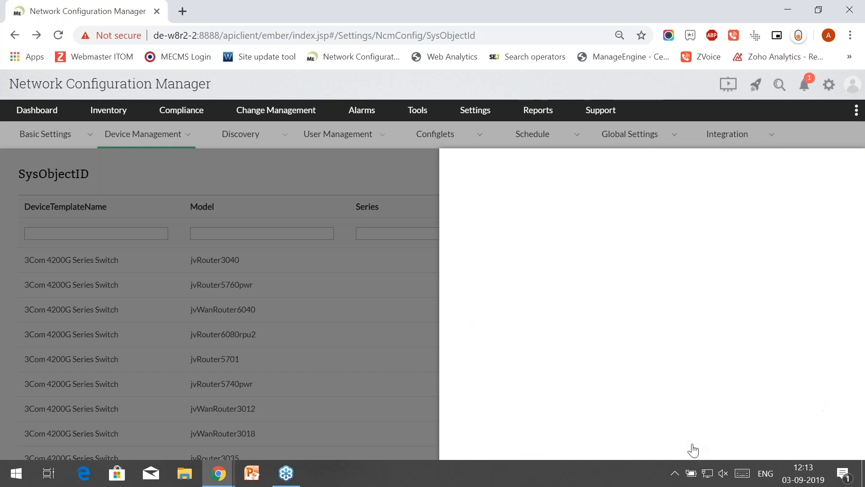
mouse_move(450, 119)
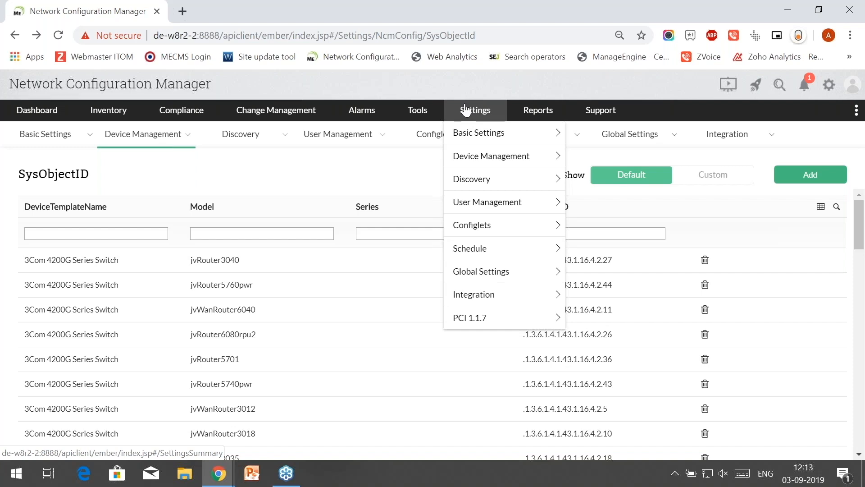
key(alt+Tab)
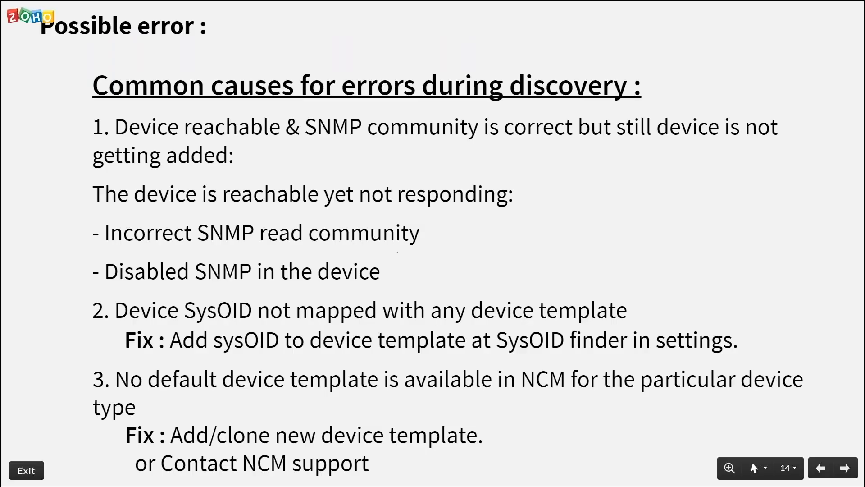
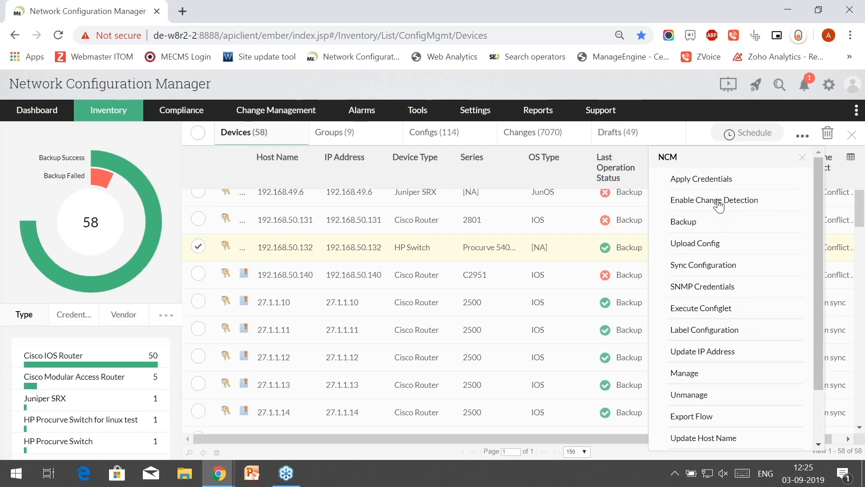
- Enable change detection for HP switch 192.168.50.132 and deselect its row in Devices
click(802, 161)
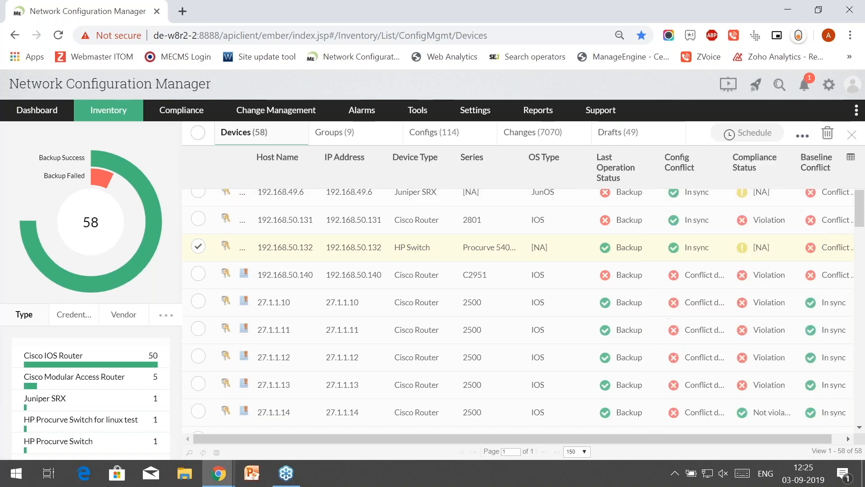
click(198, 247)
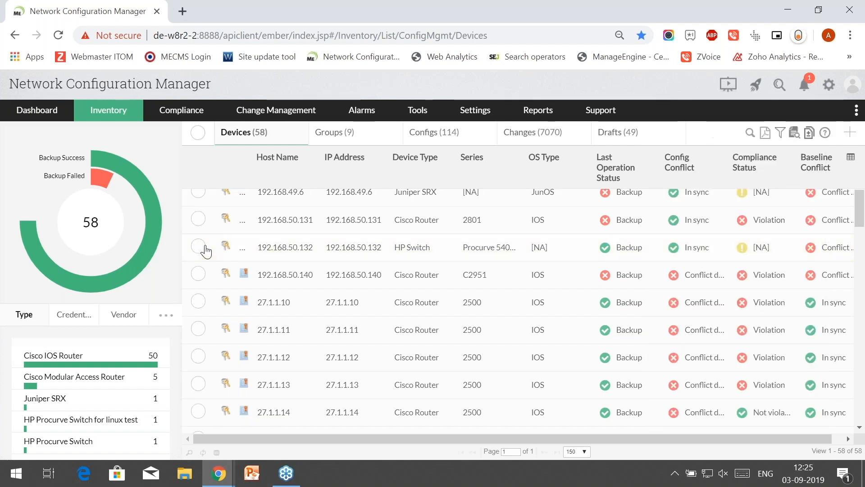
key(alt+Tab)
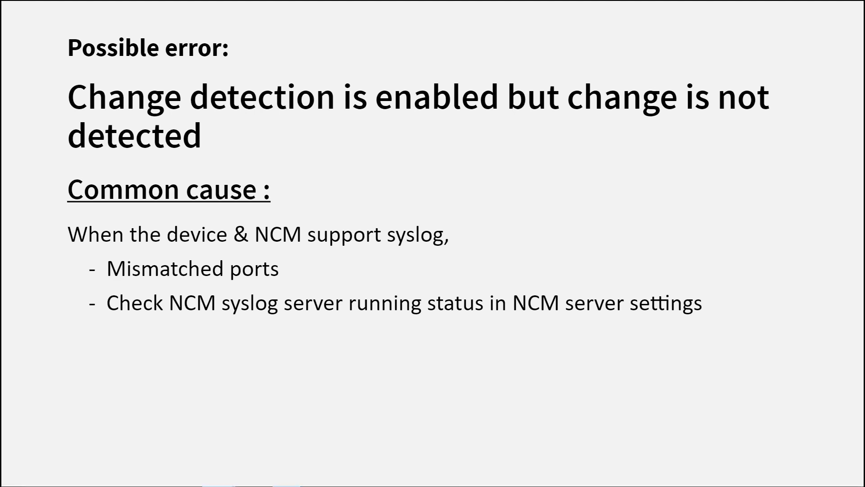
- Open Basic Settings > Server Settings and check the Syslog Server is running on ports 514, 519, 1514
key(alt+Tab)
mouse_move(480, 112)
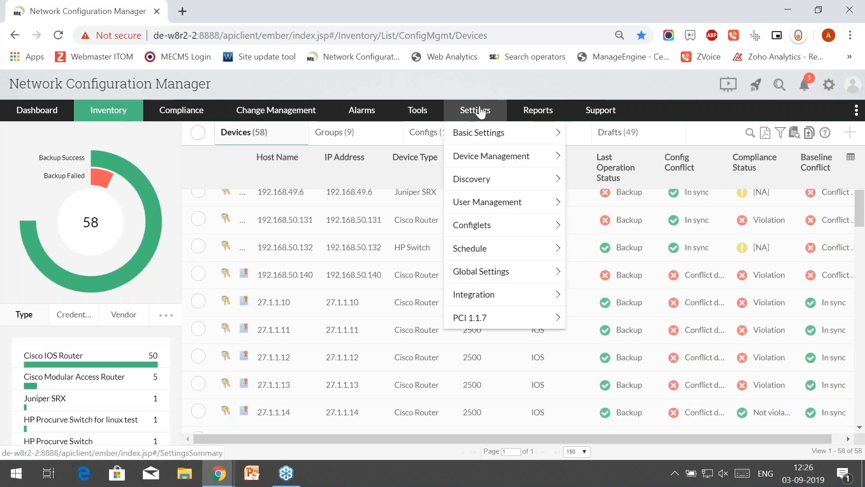
mouse_move(500, 138)
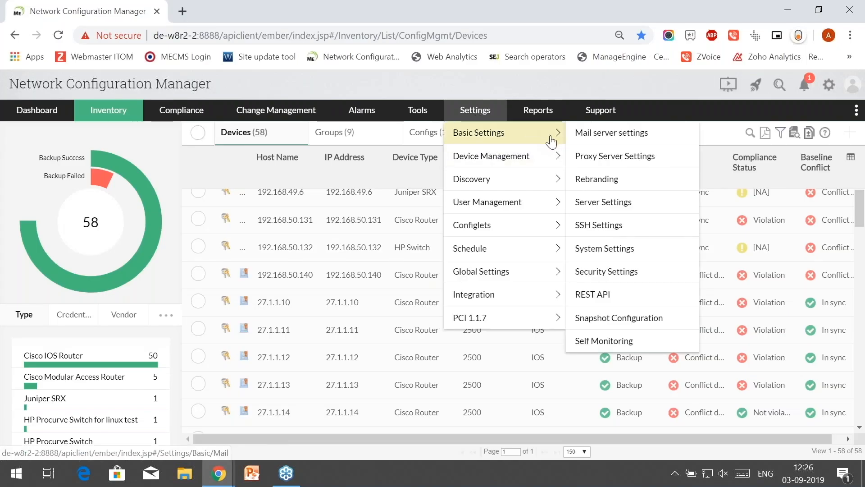
click(599, 208)
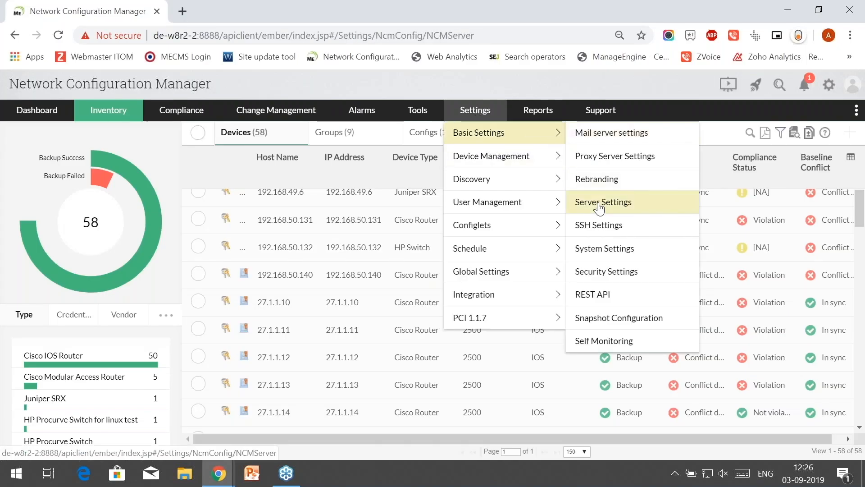
scroll(328, 230, down, 2)
scroll(329, 230, down, 5)
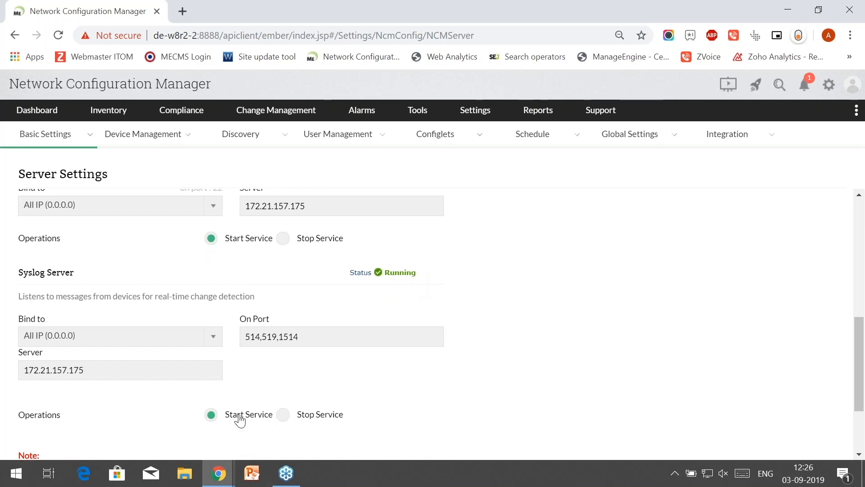
scroll(383, 352, down, 1)
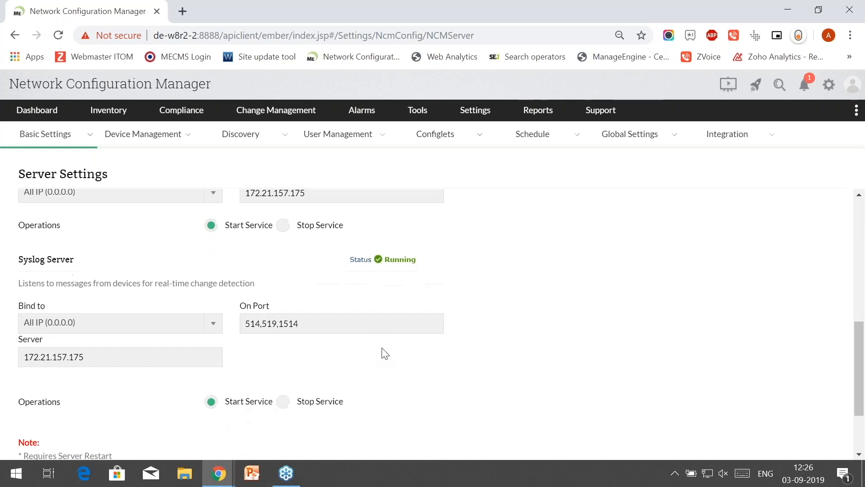
scroll(383, 352, down, 2)
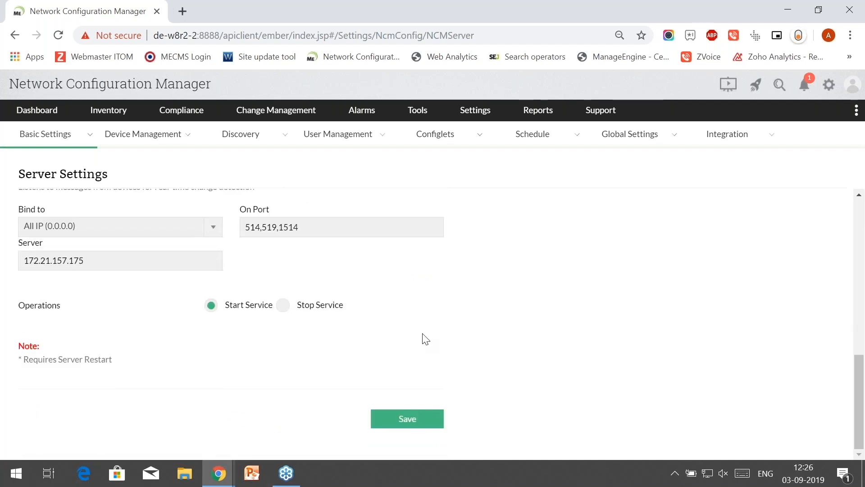
- Advance the slideshow to the 'Scheduled backup' slide, then return to Network Configuration Manager
key(alt+Tab)
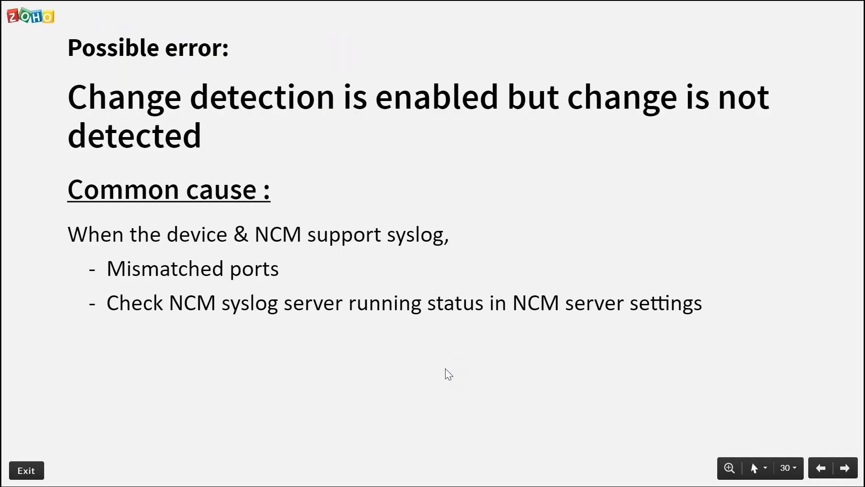
key(Right)
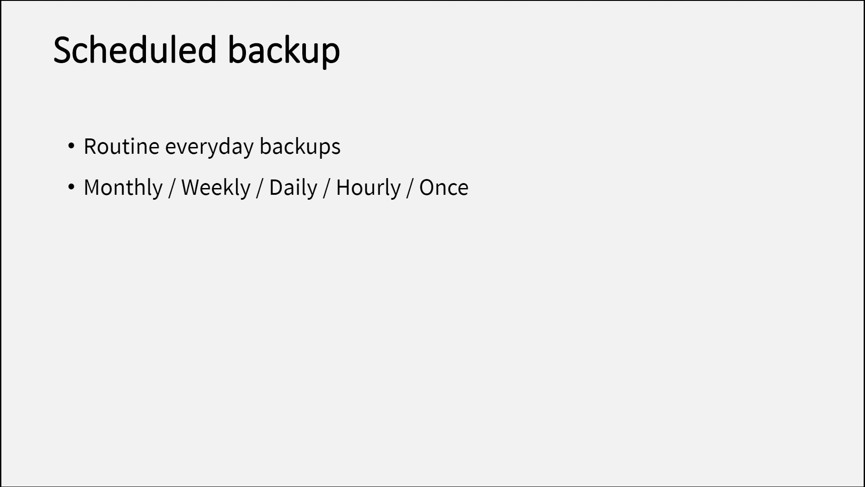
key(alt+Tab)
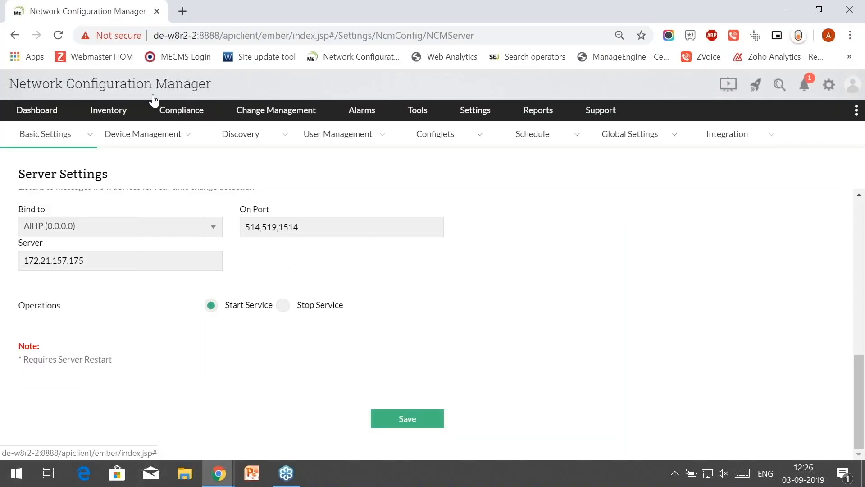
- Show All Schedules from the Settings > Schedule menu
mouse_move(480, 115)
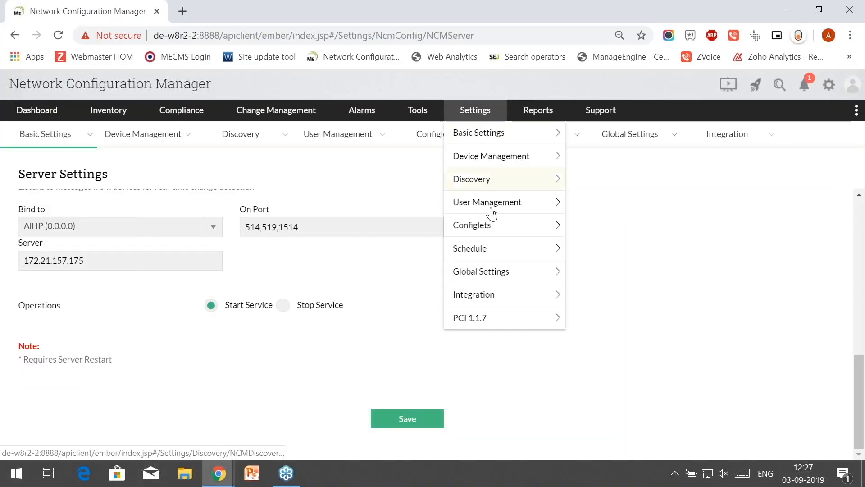
mouse_move(524, 251)
click(592, 255)
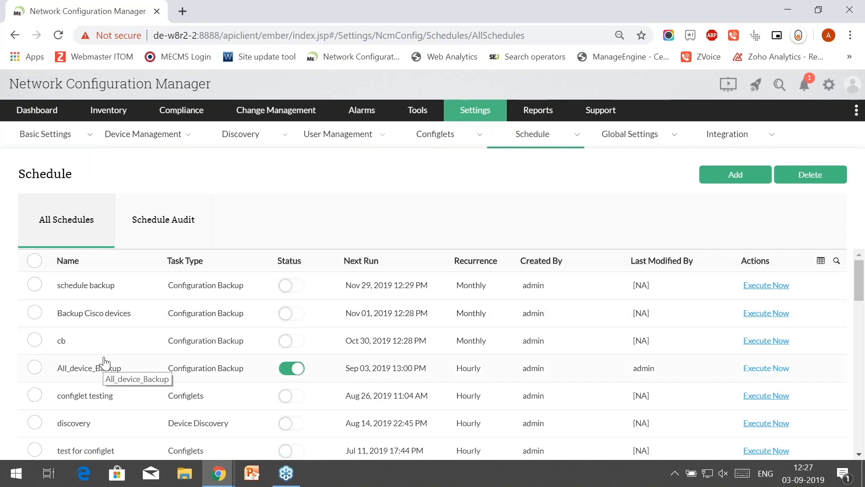
- Start a new schedule named 'Test' with Configuration Backup as its type
click(729, 182)
text(Test)
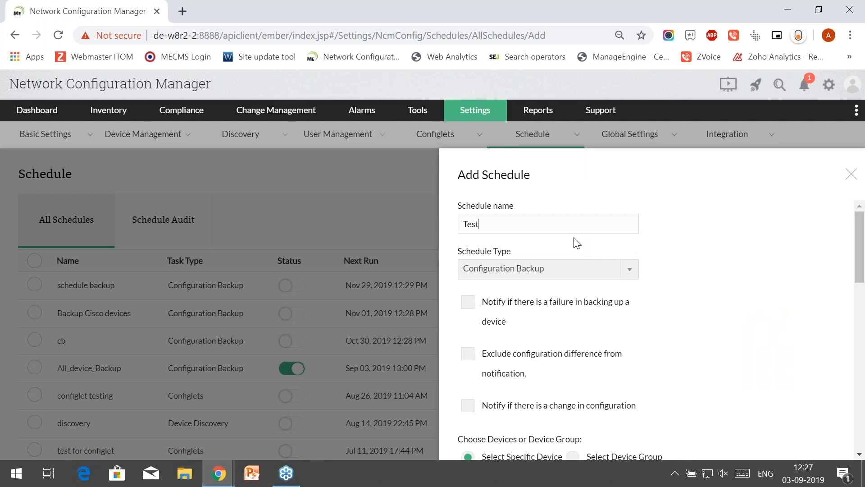
scroll(545, 251, down, 2)
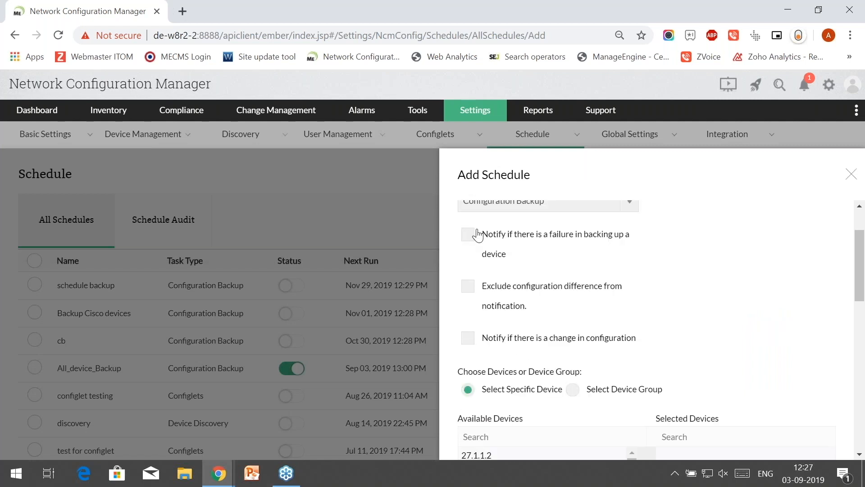
scroll(496, 280, up, 2)
click(501, 271)
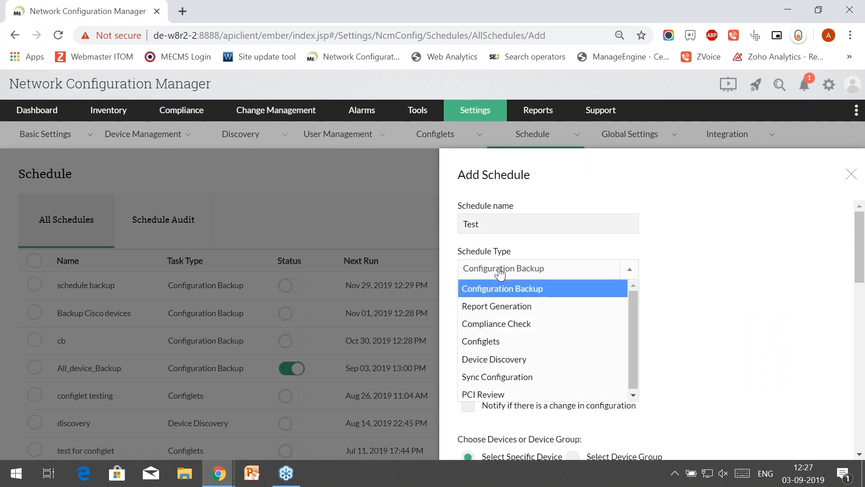
click(506, 292)
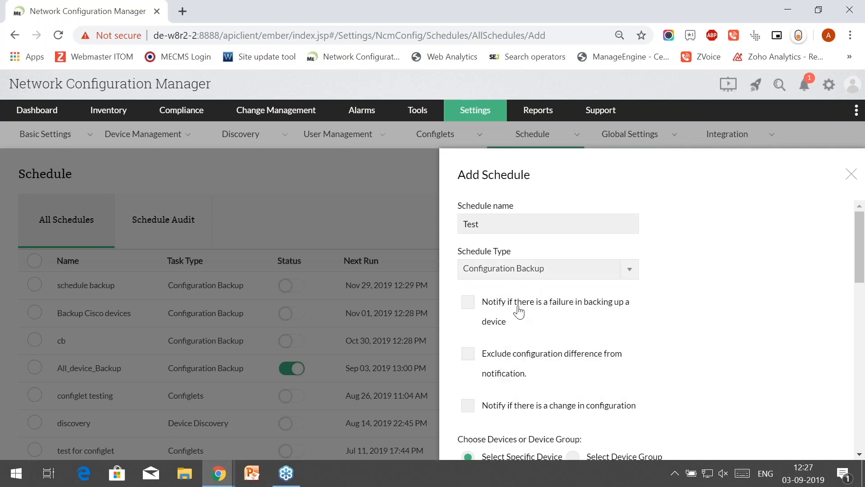
- Add and then remove device 27.1.1.2, and switch the schedule to a device group instead
scroll(519, 311, down, 2)
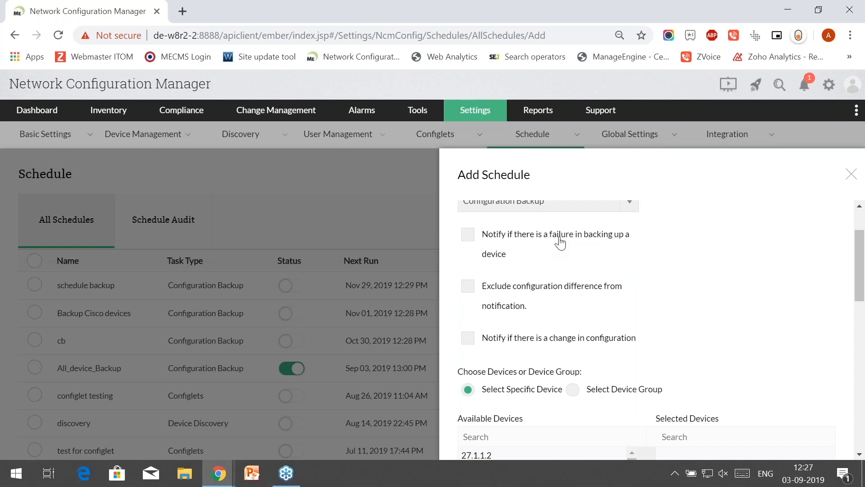
scroll(560, 244, down, 2)
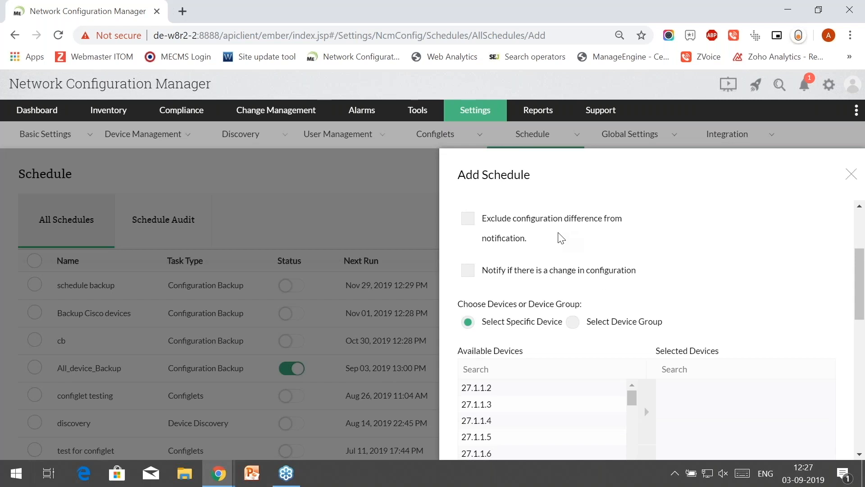
scroll(561, 238, down, 1)
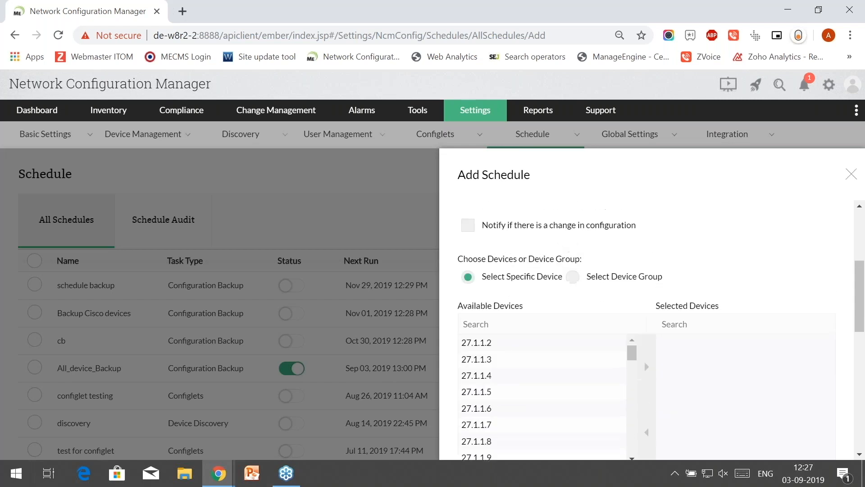
scroll(514, 270, down, 1)
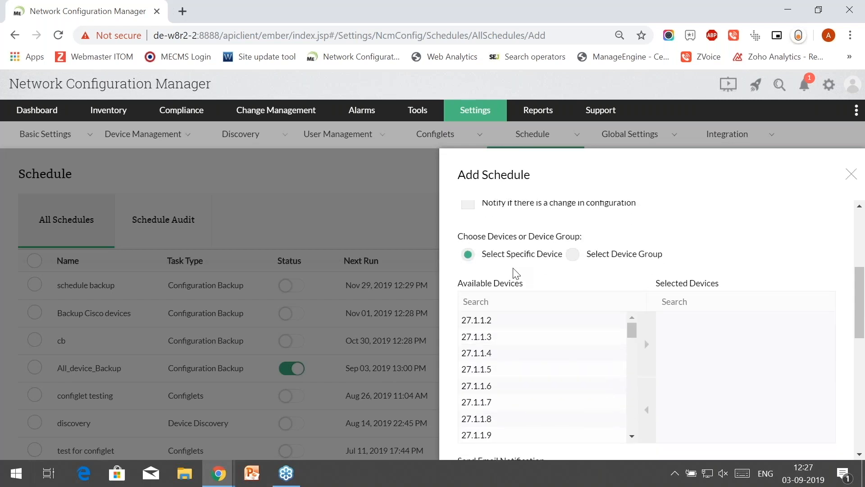
click(478, 320)
click(653, 339)
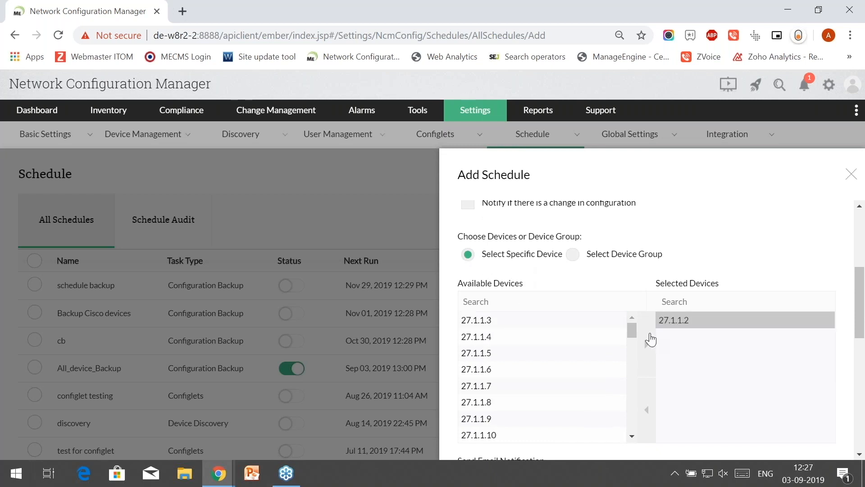
click(649, 408)
click(573, 254)
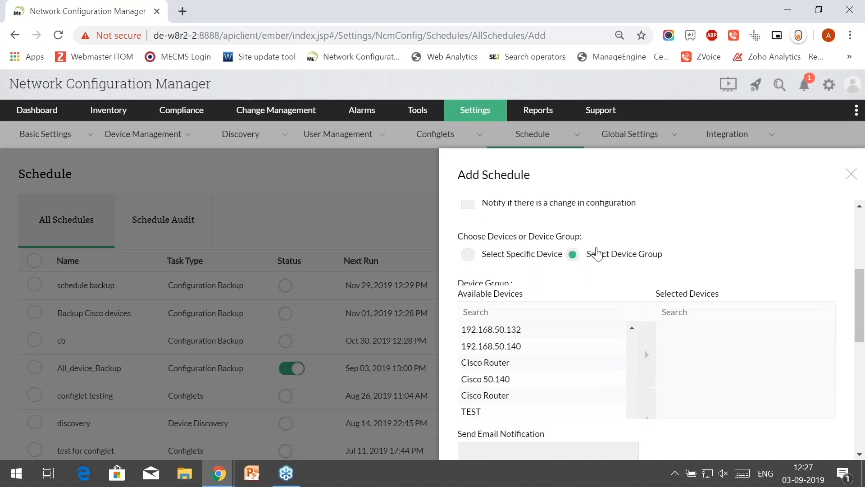
scroll(574, 216, down, 3)
scroll(574, 216, up, 2)
scroll(566, 302, up, 1)
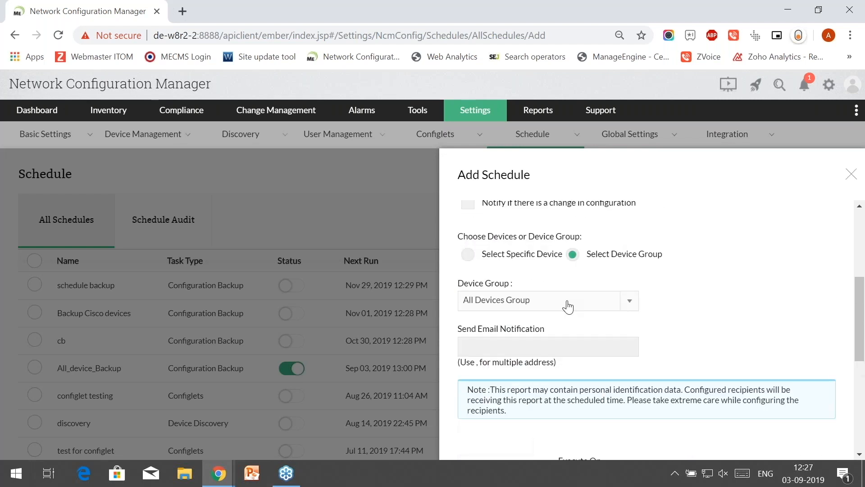
click(566, 302)
- Choose CiscoRouter Group as the backup target and begin the notification e-mail field
click(567, 337)
scroll(585, 268, down, 2)
click(562, 286)
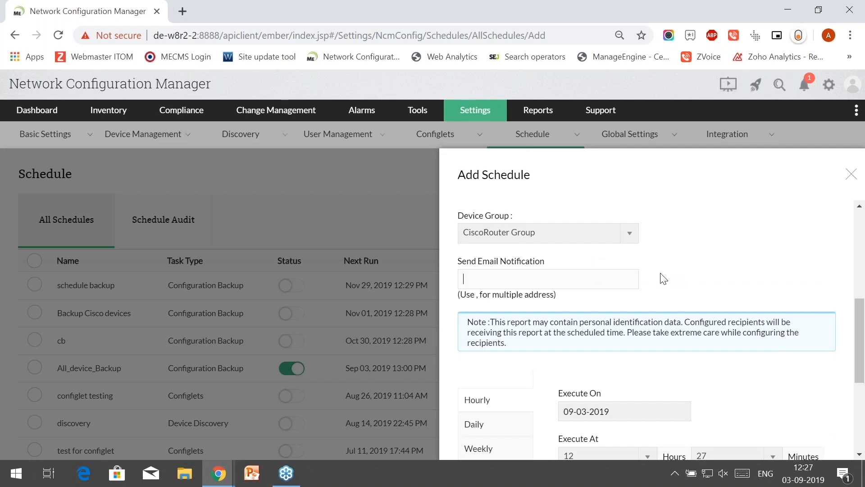
- Set the backup frequency to hourly, keeping September 3 and hour 12 for execution
scroll(663, 279, down, 4)
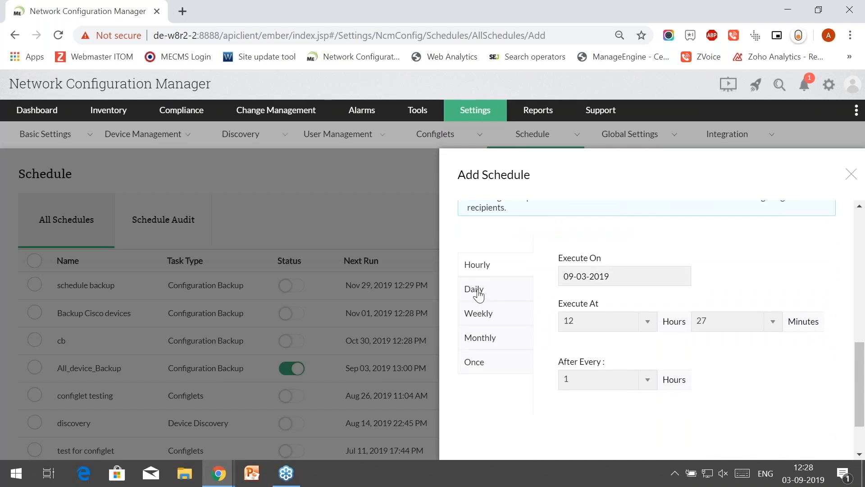
click(479, 294)
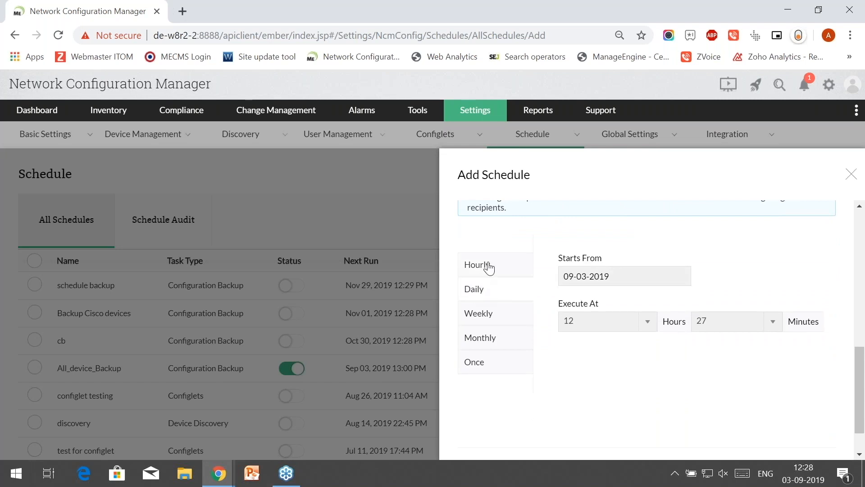
click(488, 269)
click(482, 291)
click(486, 273)
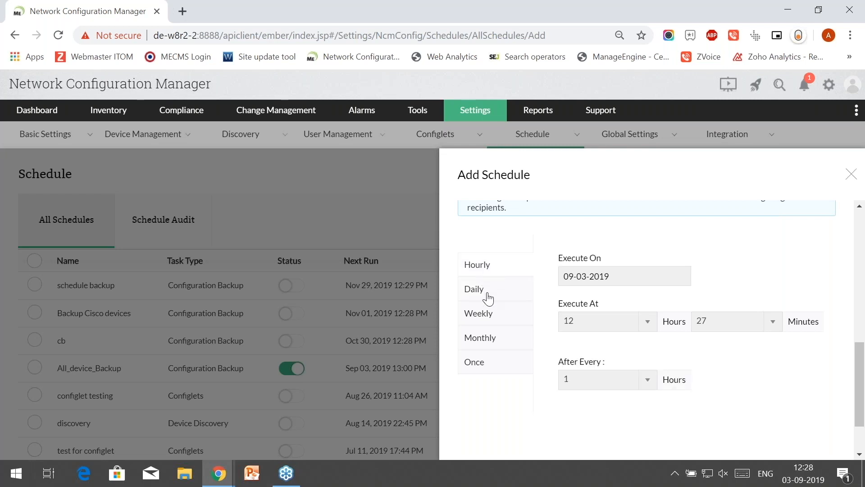
click(488, 298)
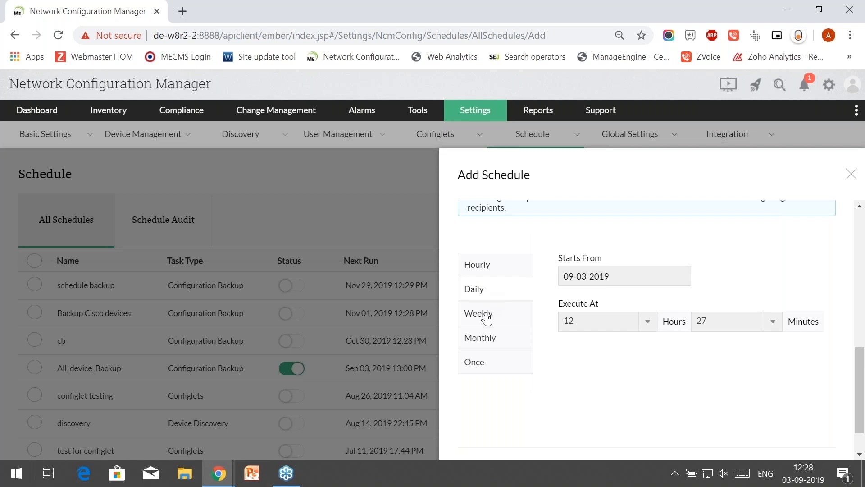
click(486, 272)
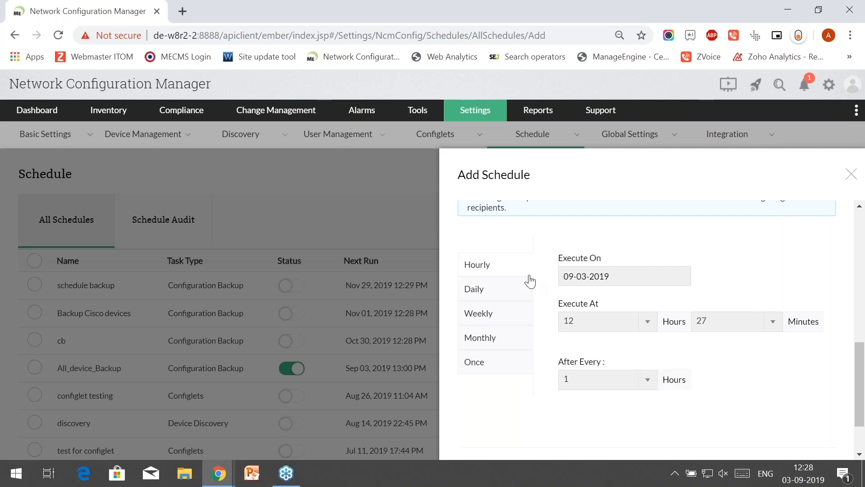
click(604, 280)
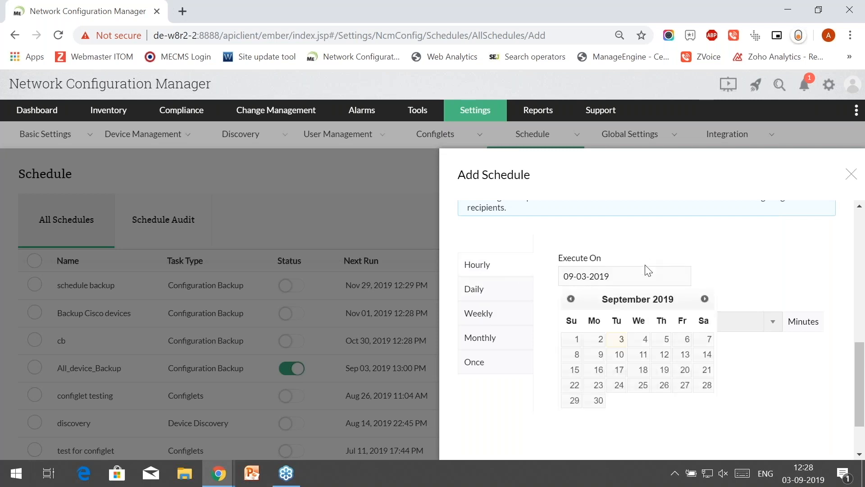
click(623, 328)
click(624, 329)
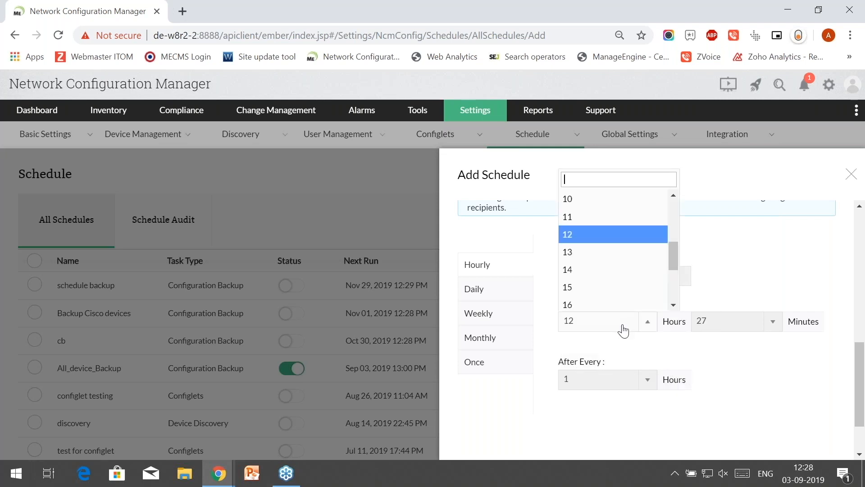
click(706, 276)
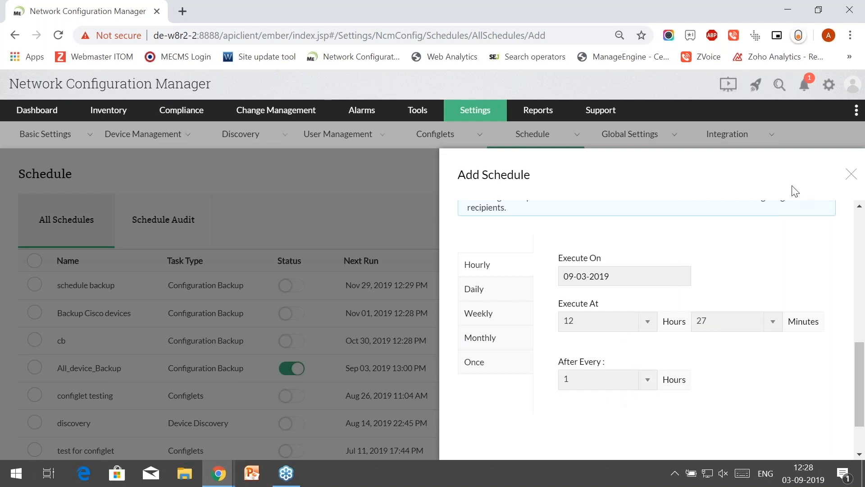
- Close the Add Schedule form and advance the slideshow to the Schedule failure slide
click(851, 175)
key(alt+Tab)
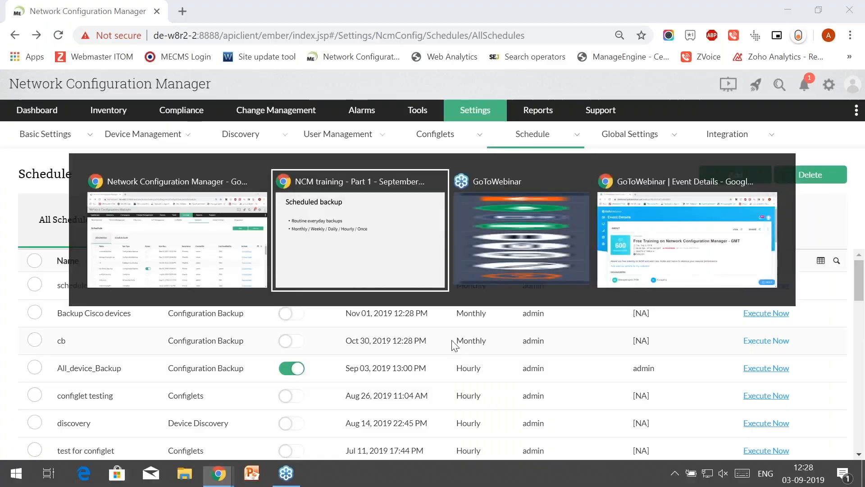
key(Right)
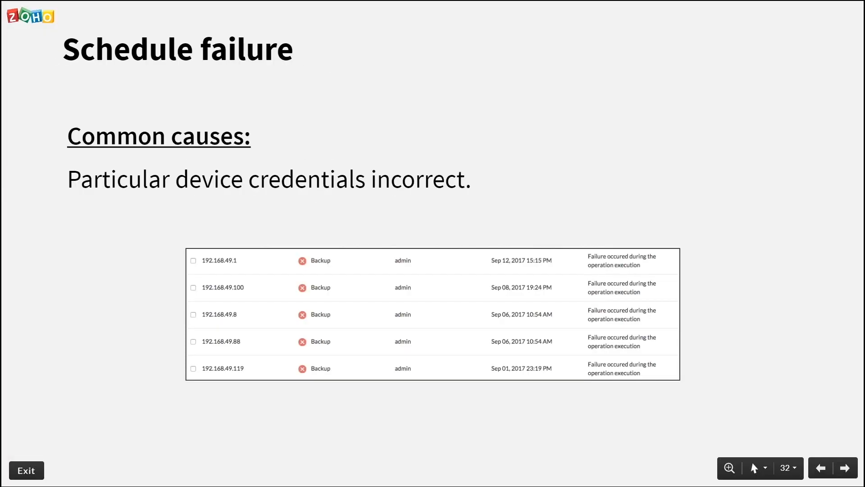
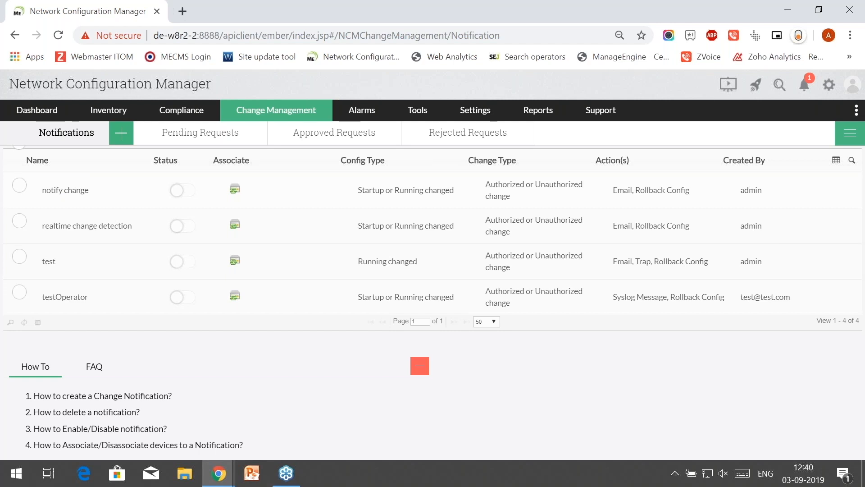
- Add a notification named 'Test' with description 'Test', leaving config and change types at default
click(121, 136)
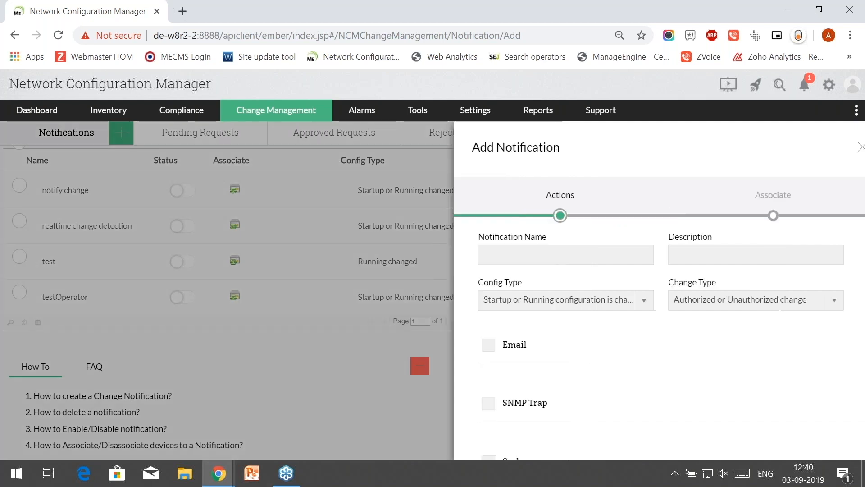
click(496, 246)
text(Test)
key(Tab)
text(Test)
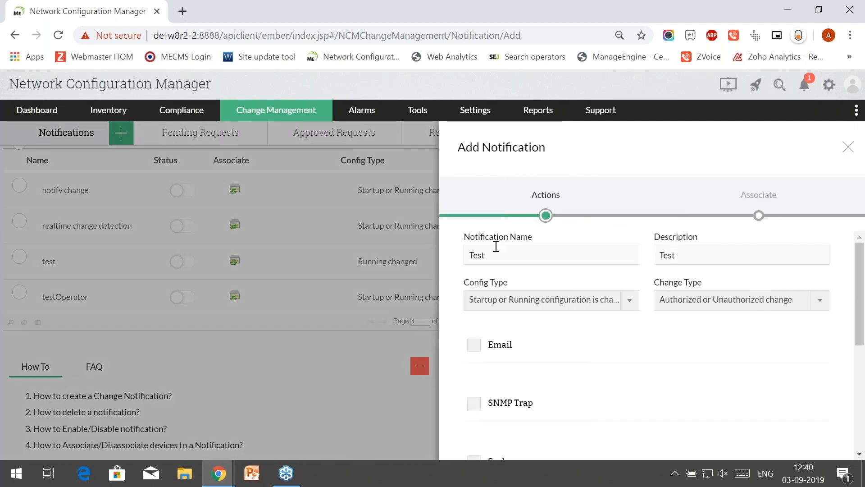
click(519, 300)
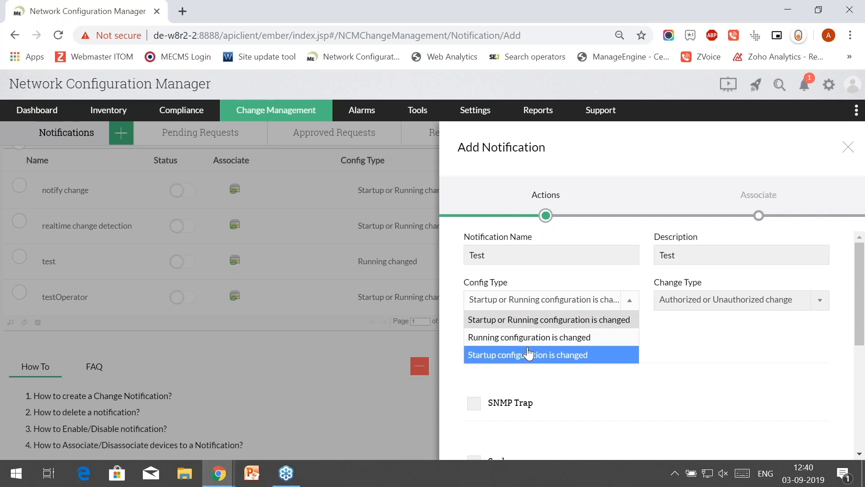
click(683, 348)
click(694, 309)
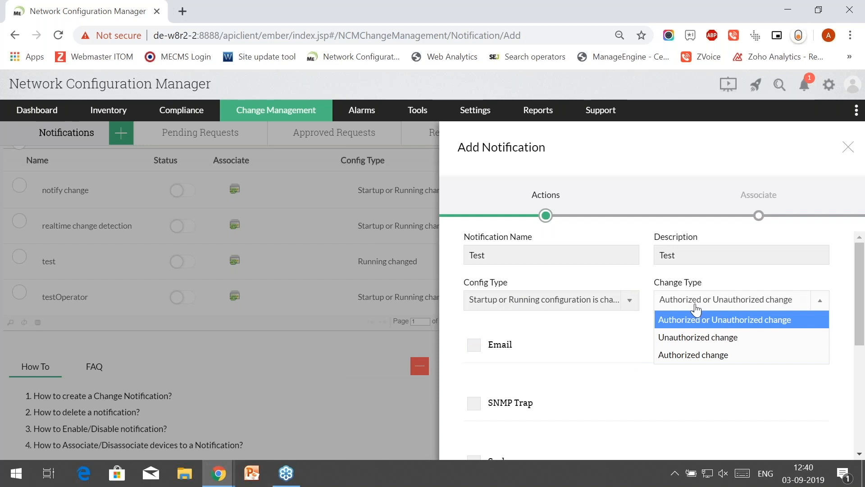
click(592, 338)
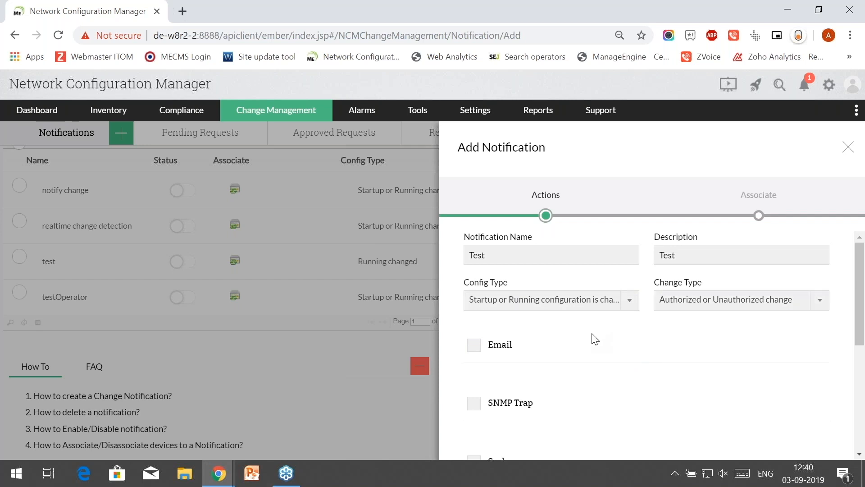
scroll(592, 338, down, 2)
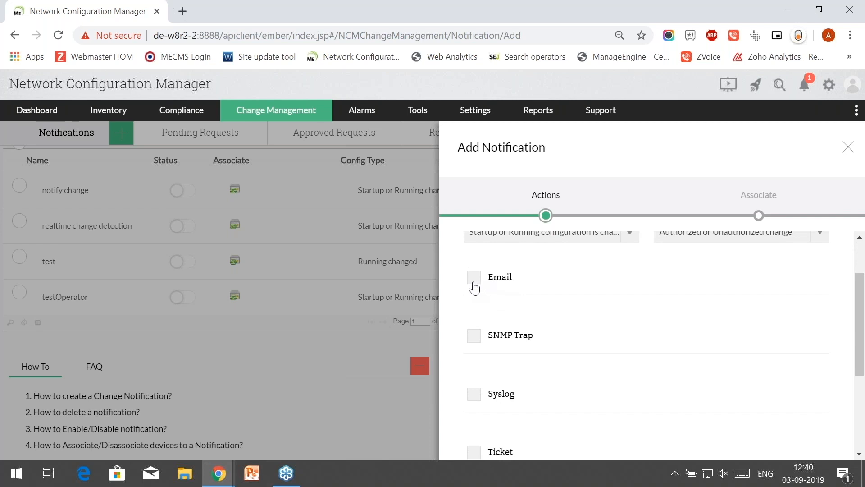
click(474, 279)
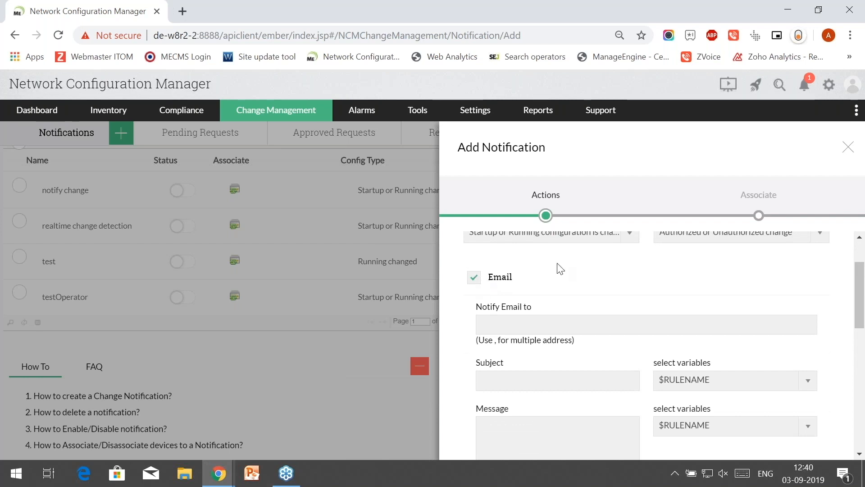
scroll(537, 266, down, 2)
click(512, 307)
click(505, 354)
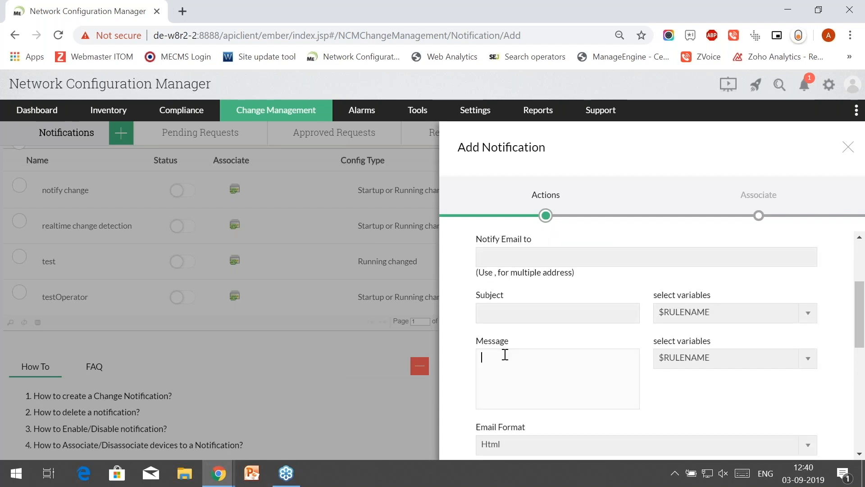
scroll(505, 355, up, 2)
click(474, 343)
scroll(481, 348, down, 2)
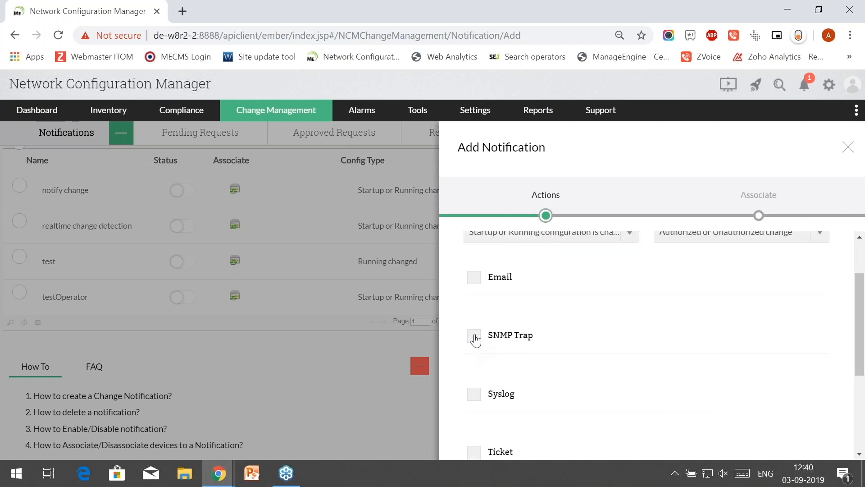
click(474, 338)
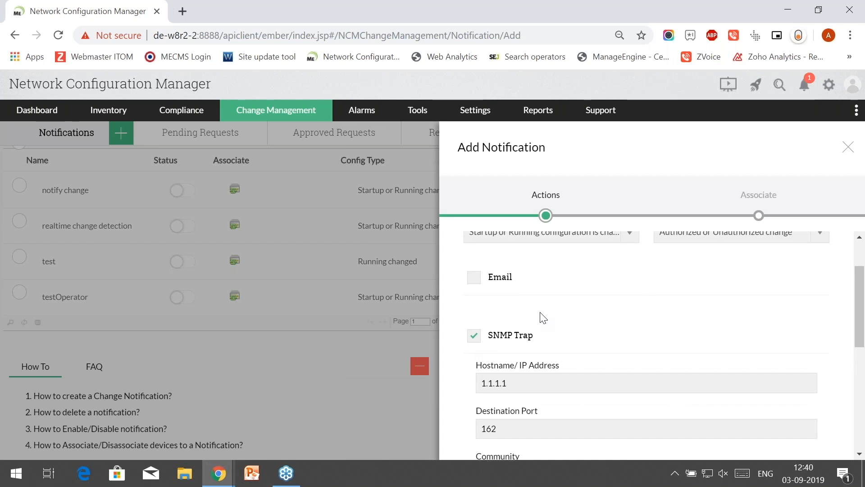
scroll(543, 318, down, 3)
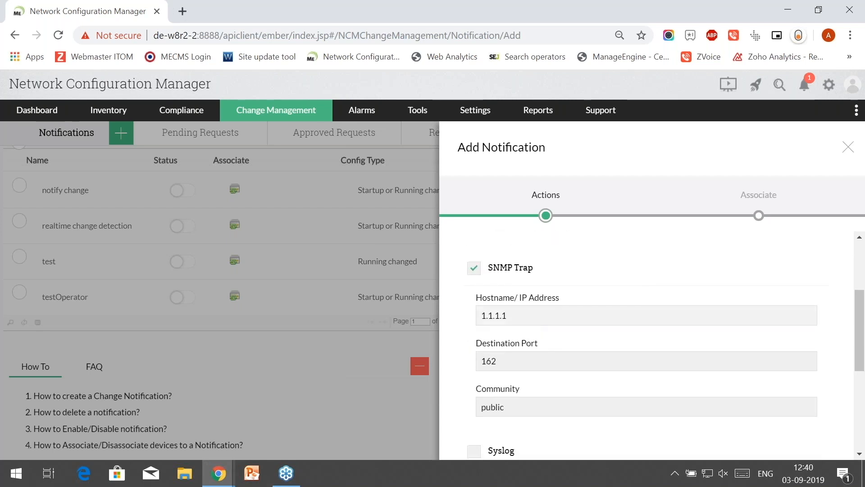
click(474, 269)
scroll(478, 272, down, 3)
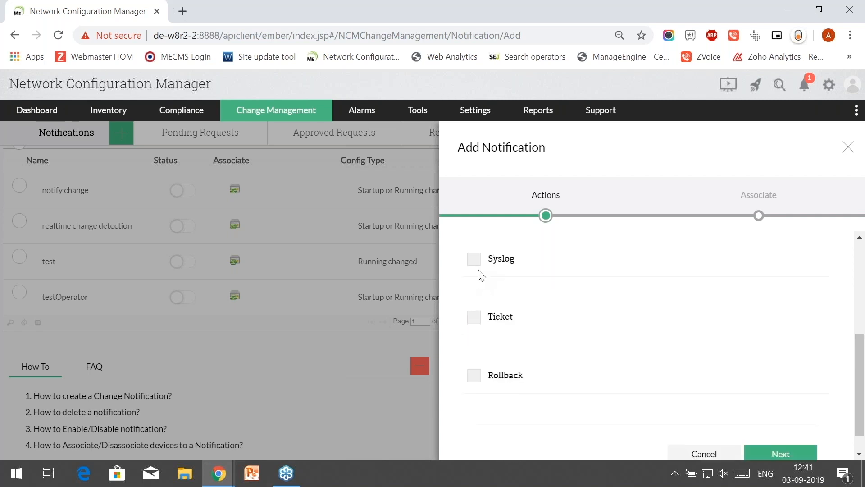
click(476, 263)
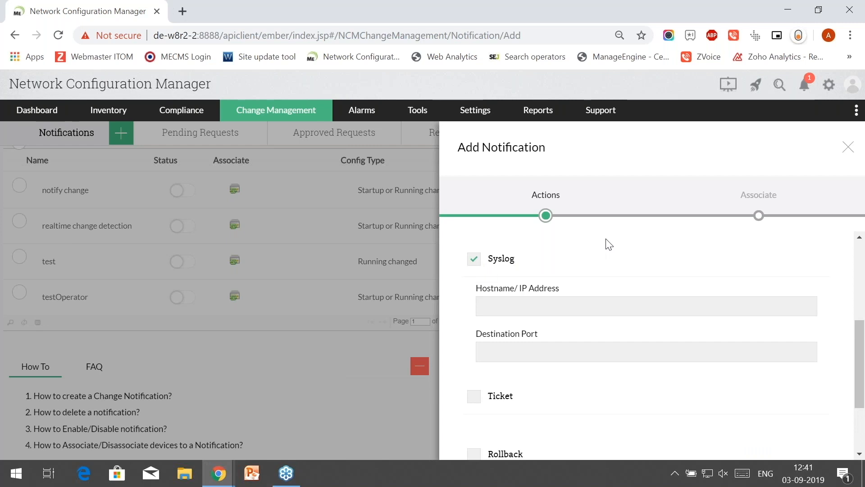
click(508, 306)
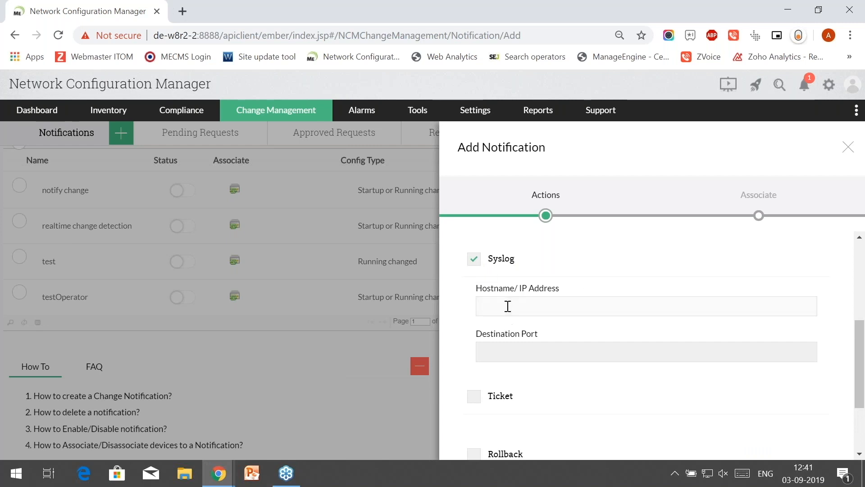
scroll(510, 304, down, 2)
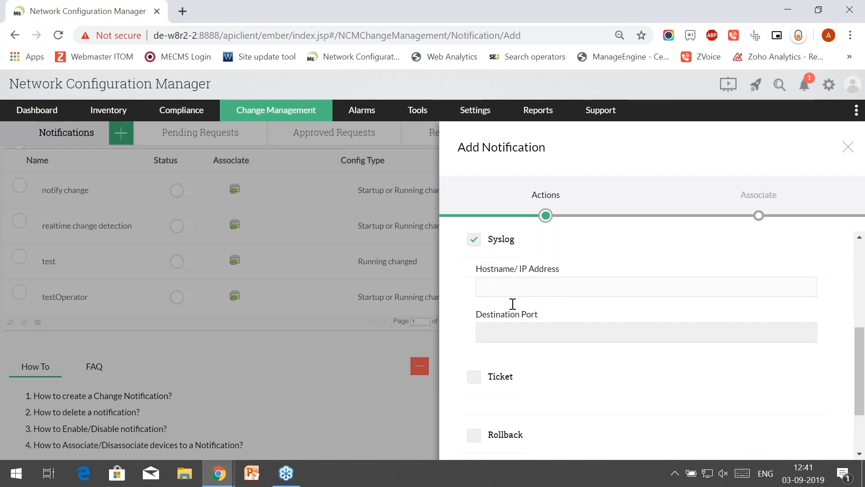
scroll(509, 303, up, 2)
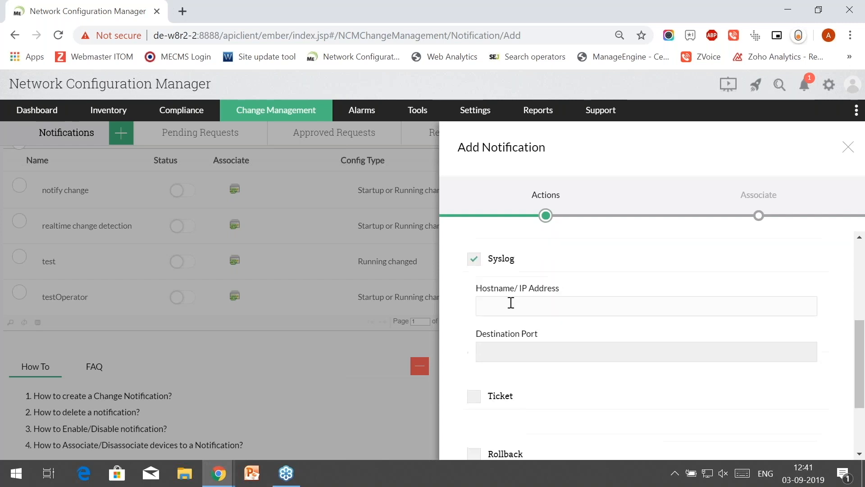
click(476, 263)
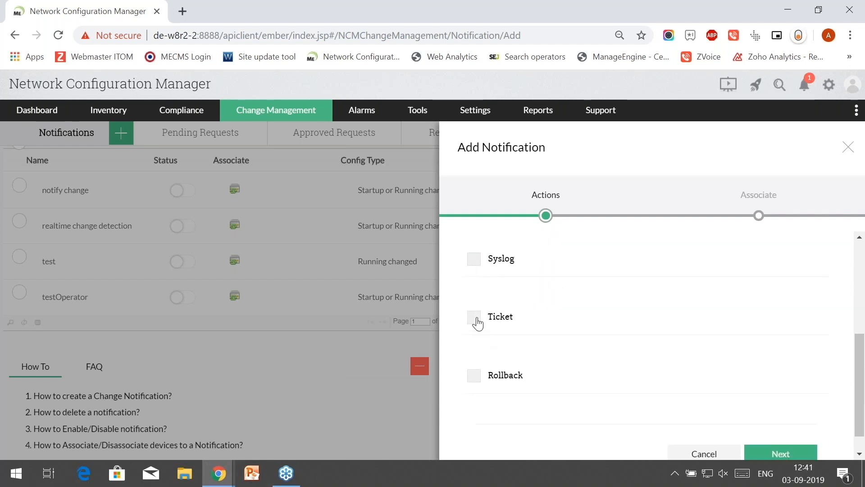
- Turn Ticket off again and enable Rollback with 'Rollback to previous version' checked
click(477, 321)
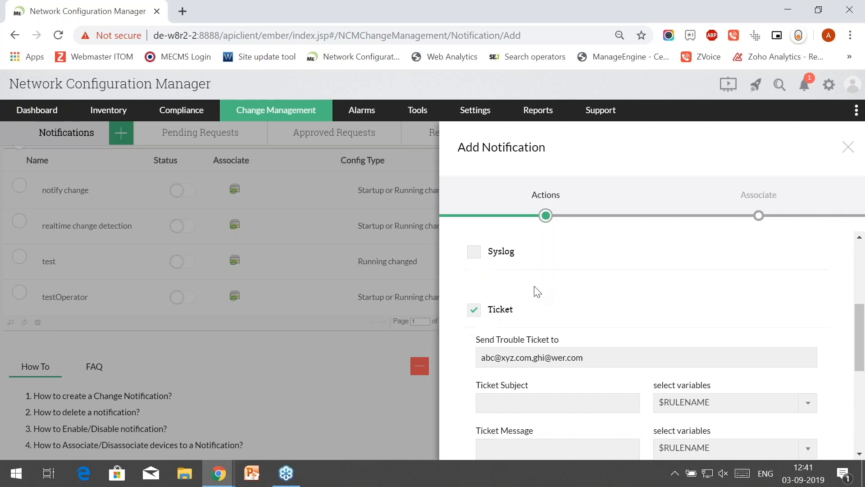
scroll(535, 291, down, 2)
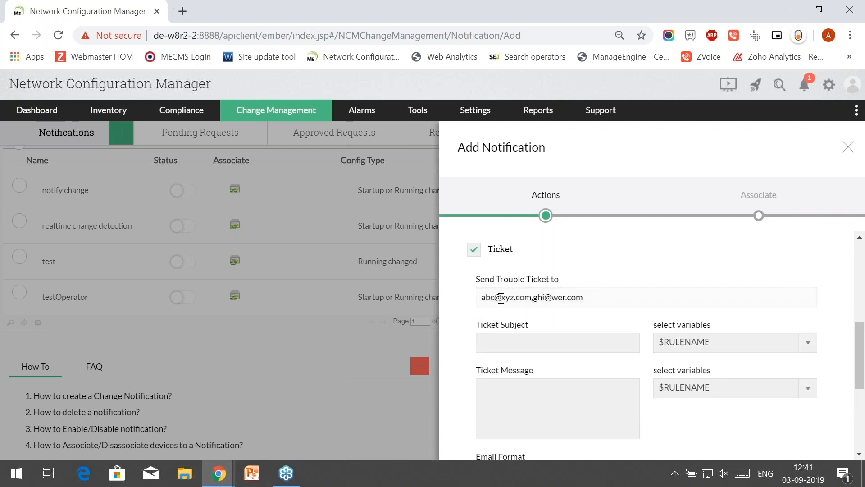
click(524, 351)
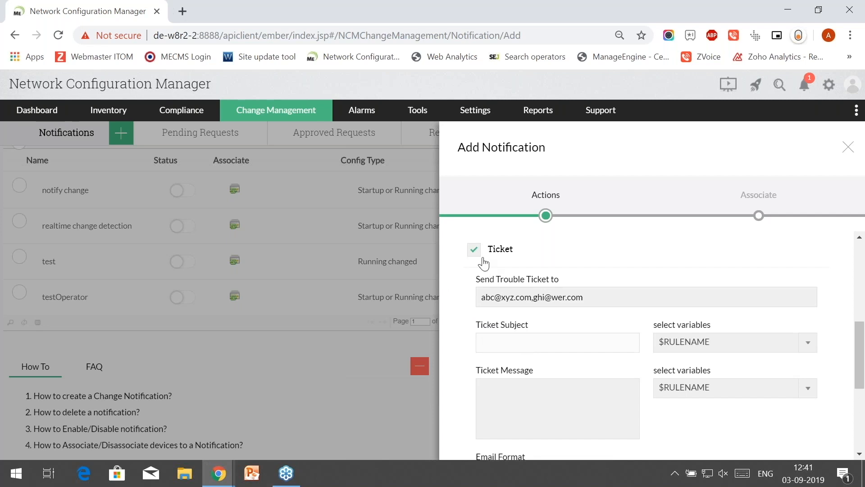
click(473, 249)
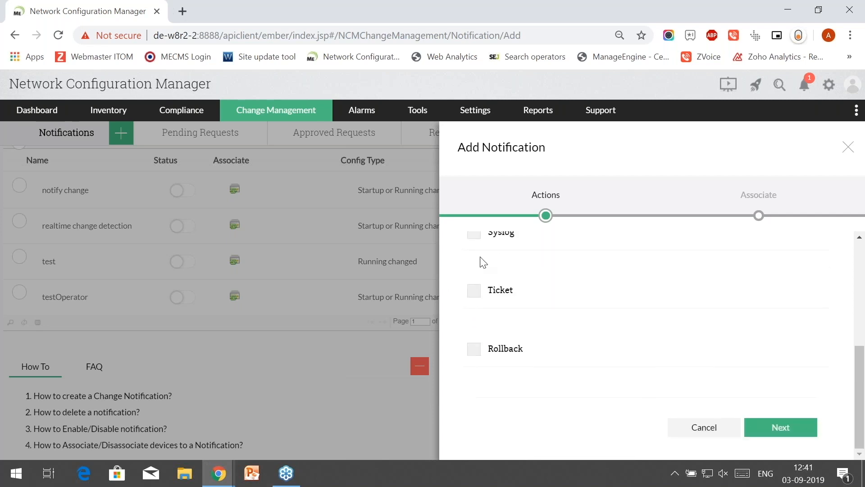
click(473, 351)
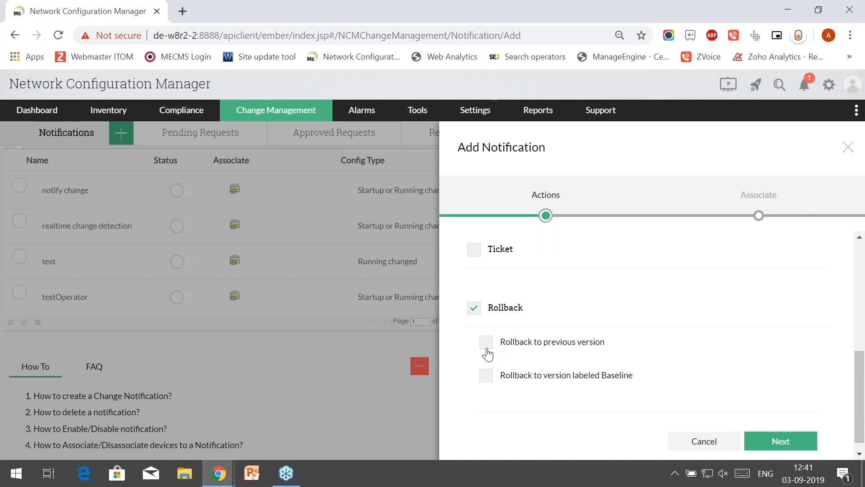
click(512, 341)
scroll(579, 294, up, 6)
scroll(491, 295, down, 3)
scroll(491, 295, down, 3)
- Go to the Associate step and add, then remove, device 192.168.49.6
click(782, 445)
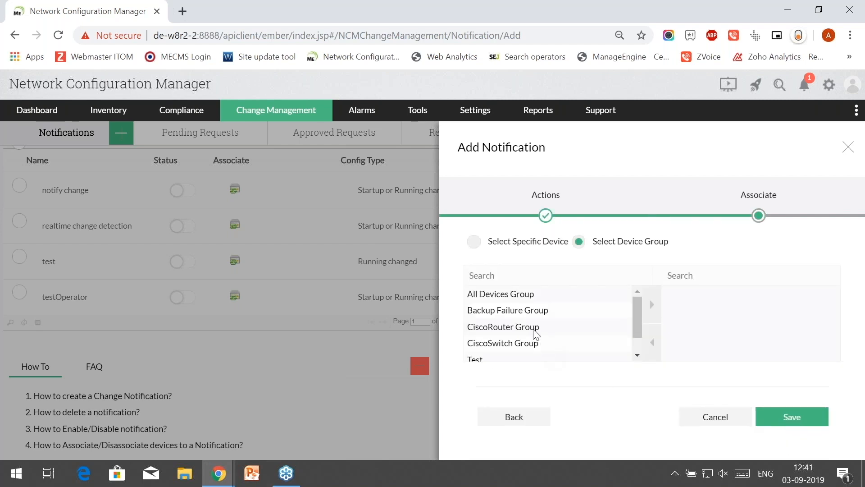
click(512, 300)
click(477, 244)
click(652, 300)
click(652, 342)
- Add and remove Backup Failure Group, then close the notification form without saving
click(580, 242)
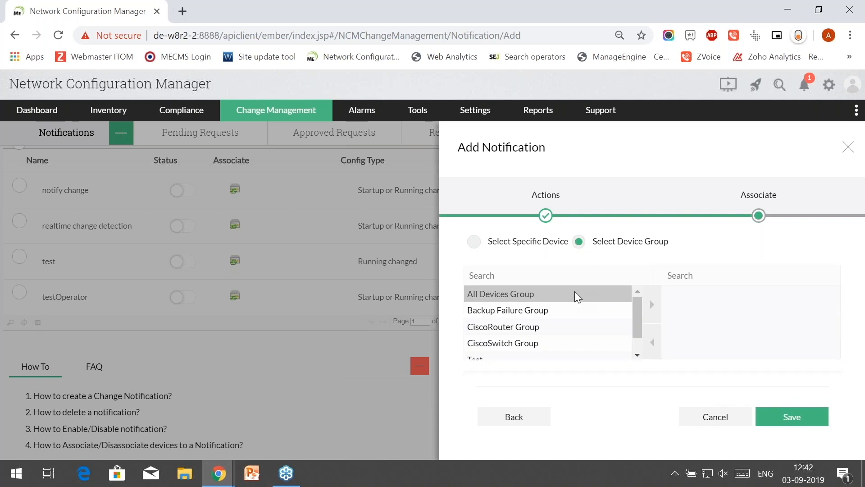
click(561, 311)
click(653, 315)
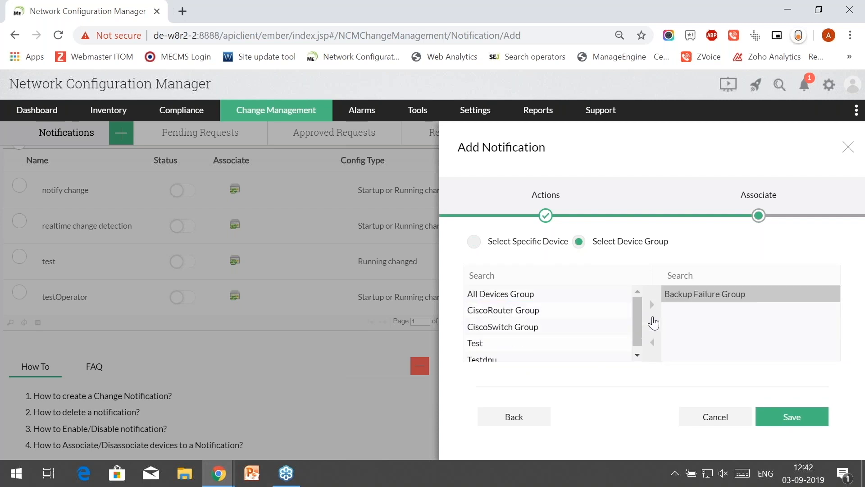
click(652, 343)
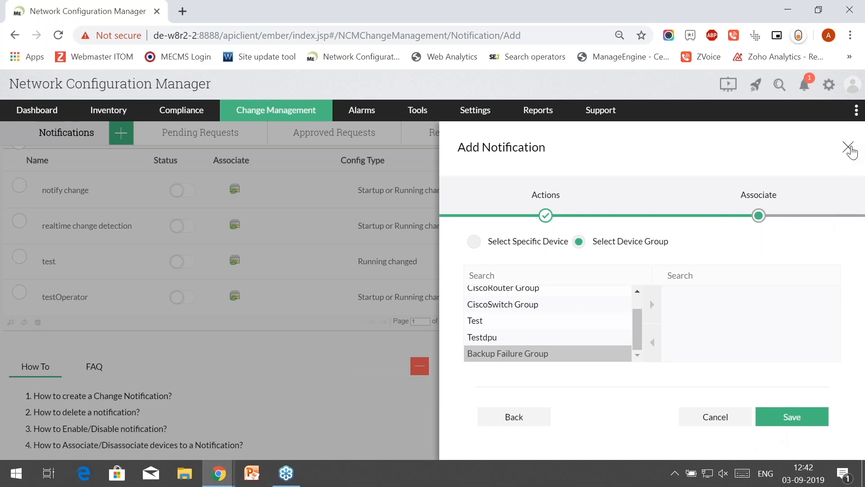
click(854, 148)
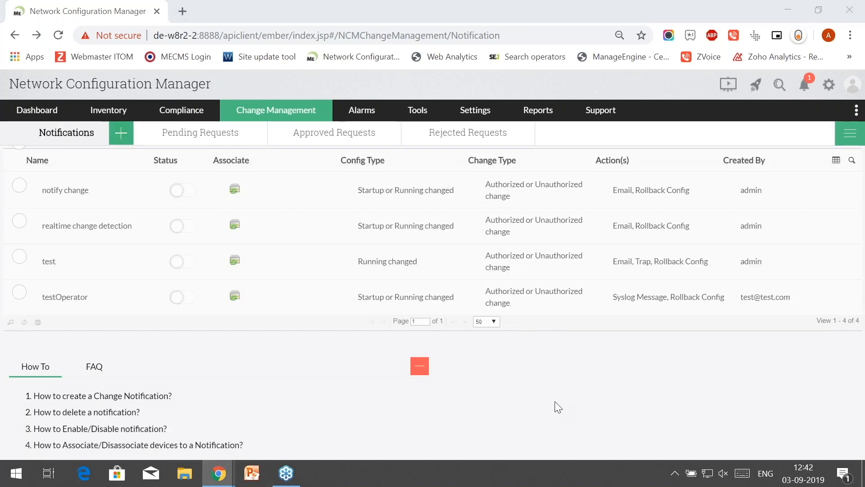
- Advance the training slideshow to the Export config slide and return to Network Configuration Manager
key(alt+Tab)
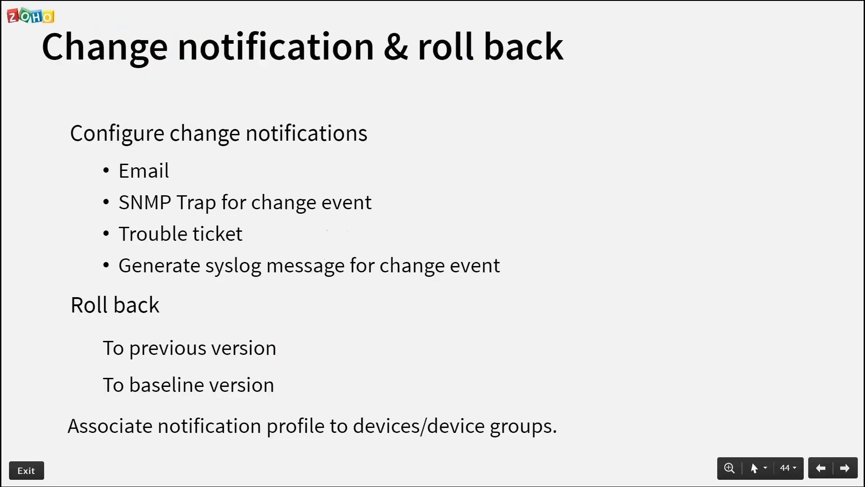
key(Right)
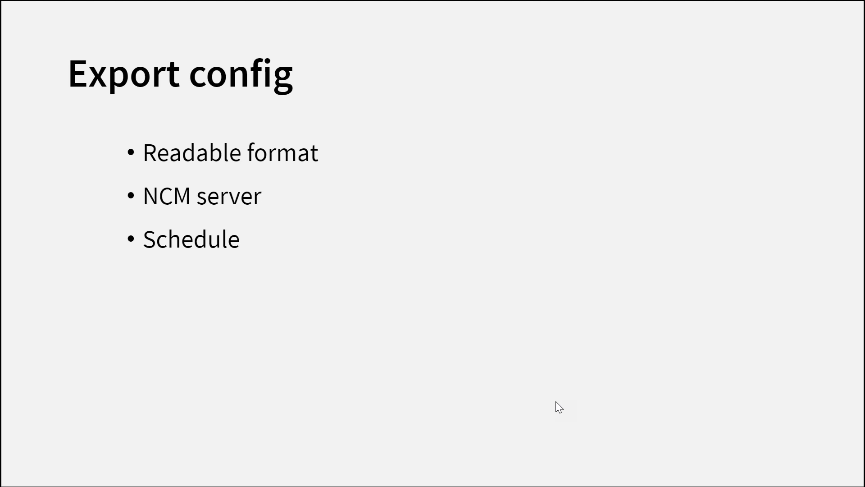
key(alt+Tab)
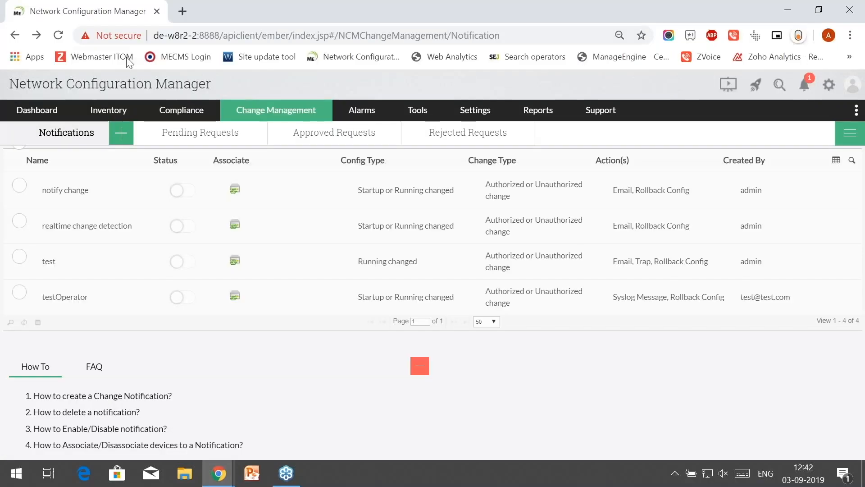
- Open Export Configuration under Settings' User & Global Settings
click(475, 113)
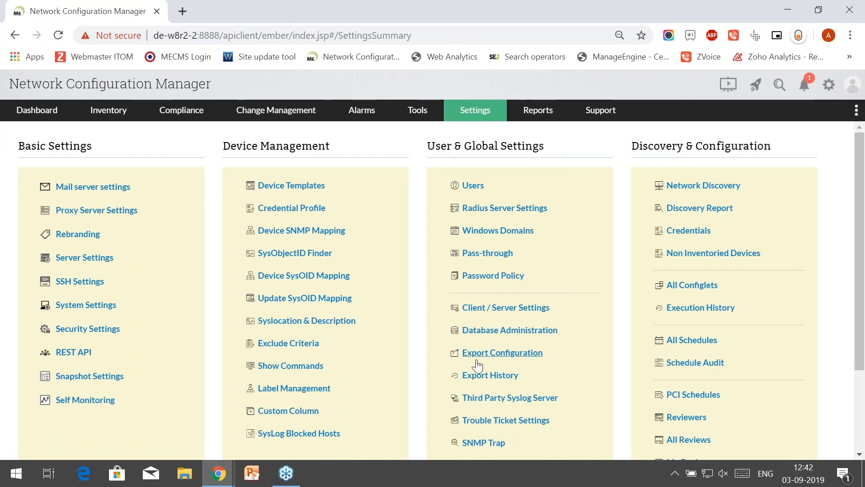
click(508, 360)
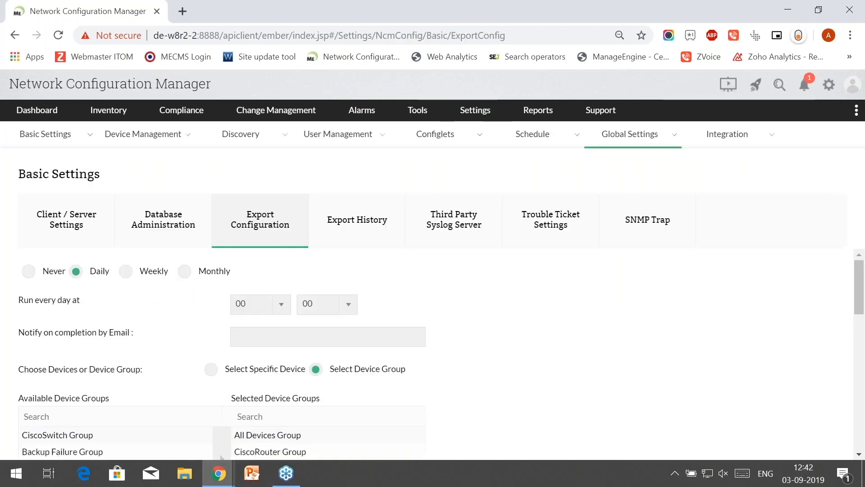
- Keep the export schedule on Daily and change its run hour from 00 to 04
click(30, 276)
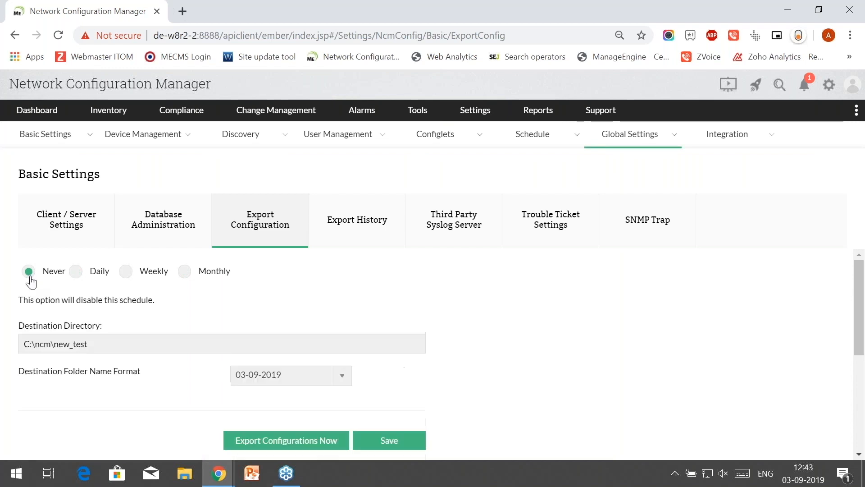
click(77, 275)
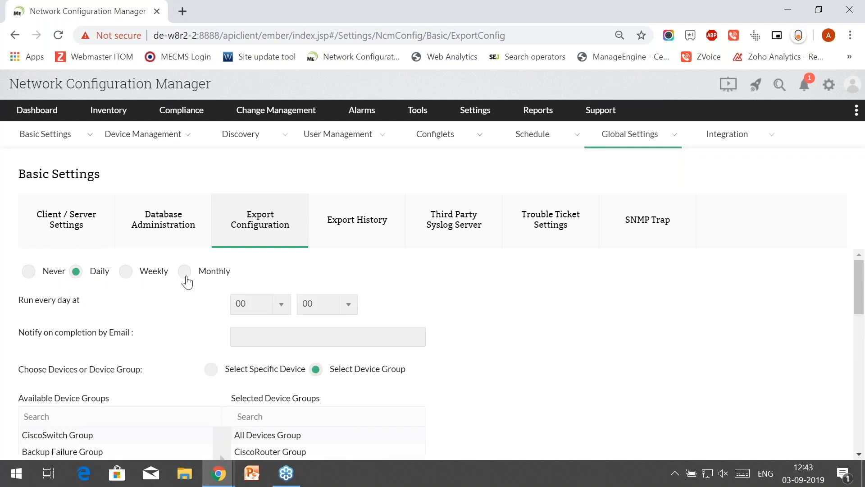
scroll(187, 283, down, 2)
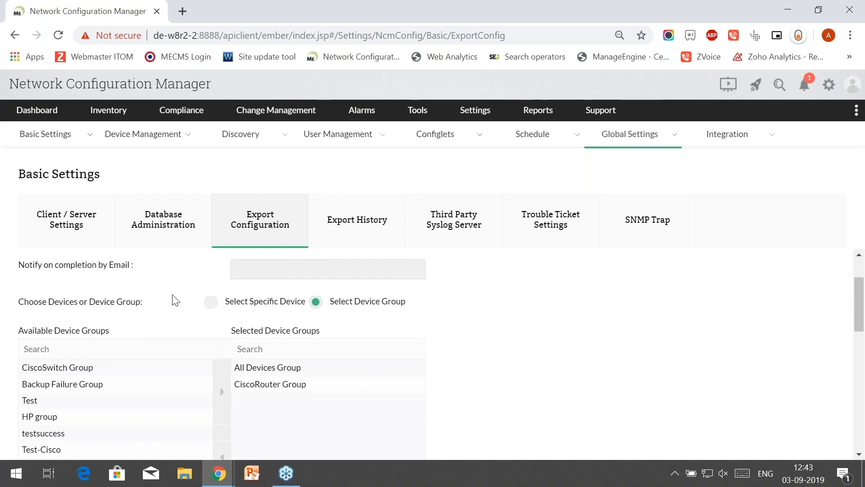
scroll(174, 299, up, 2)
click(282, 305)
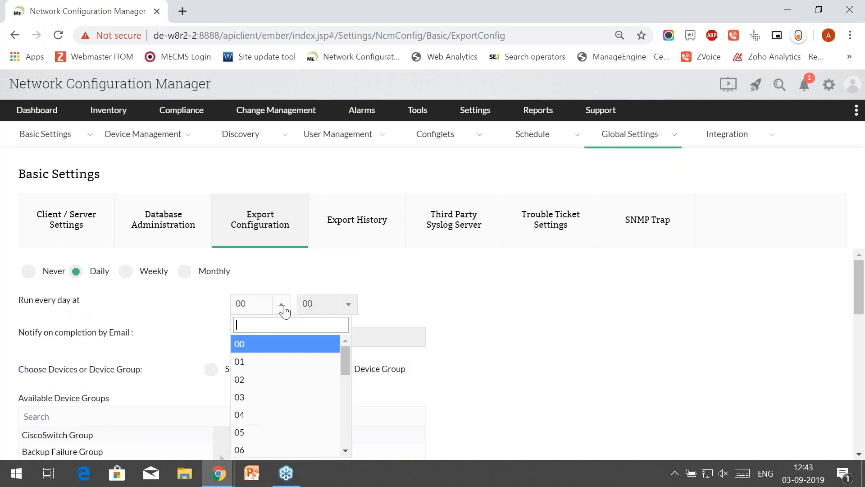
scroll(270, 349, down, 2)
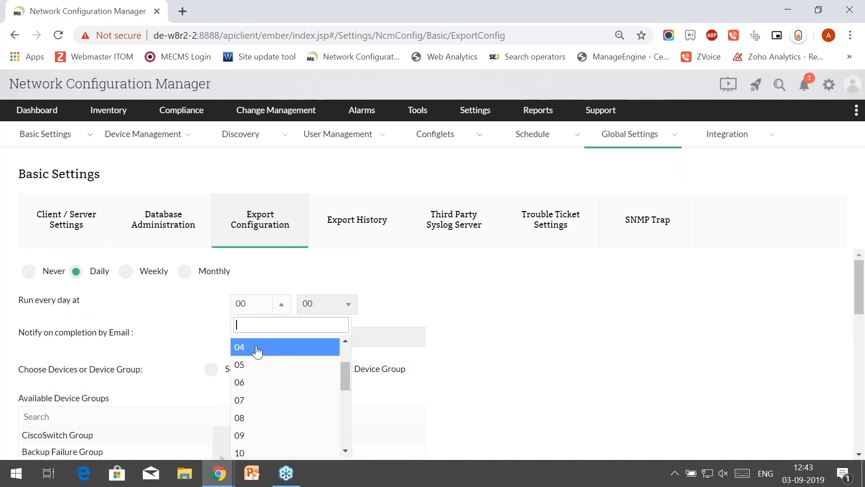
click(257, 351)
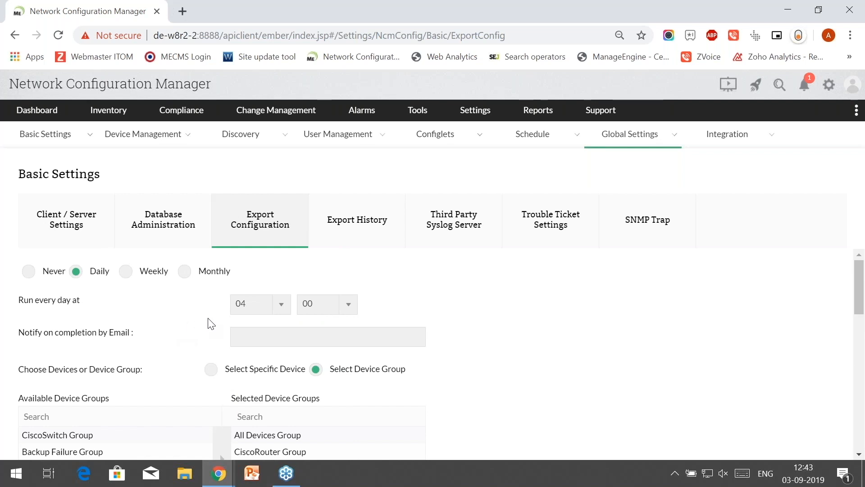
scroll(209, 323, down, 2)
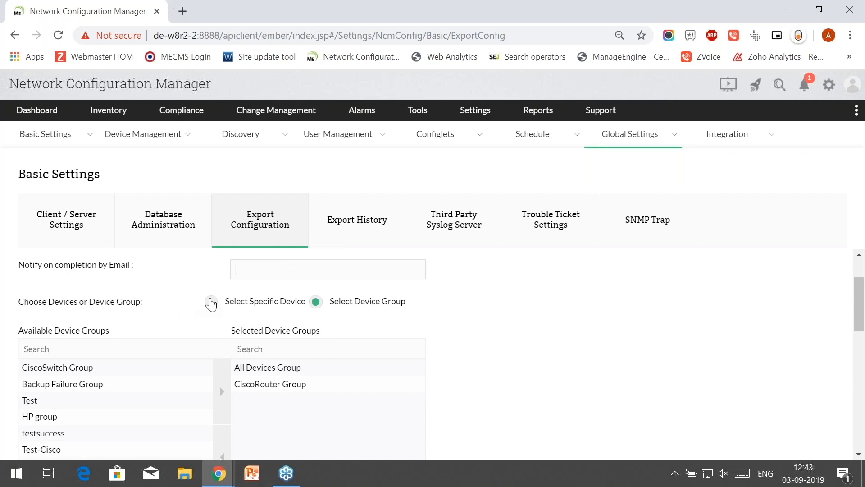
click(211, 302)
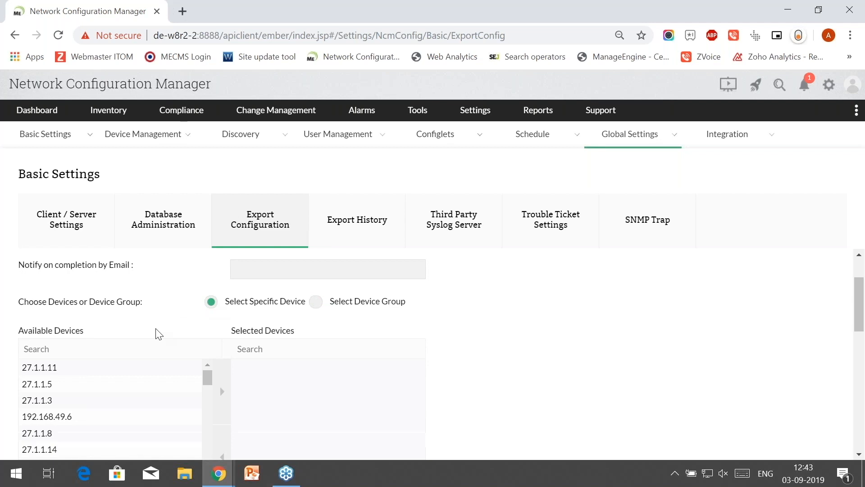
scroll(158, 333, down, 1)
scroll(213, 329, up, 1)
click(316, 302)
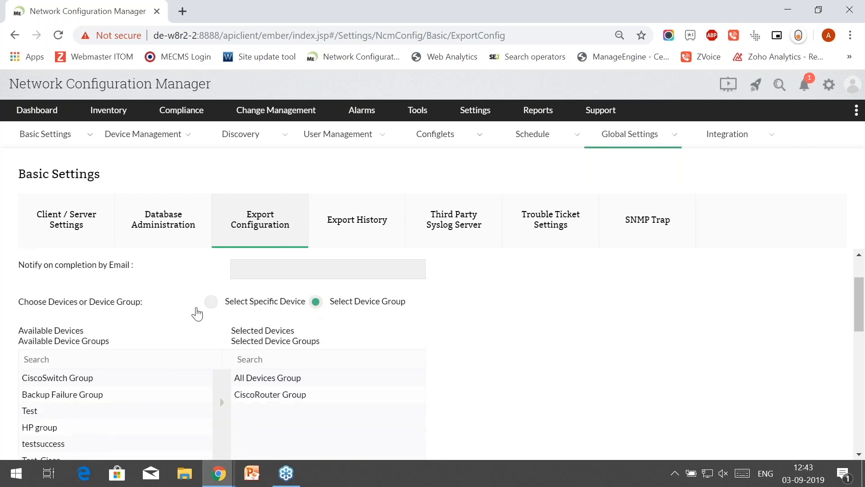
scroll(170, 313, down, 5)
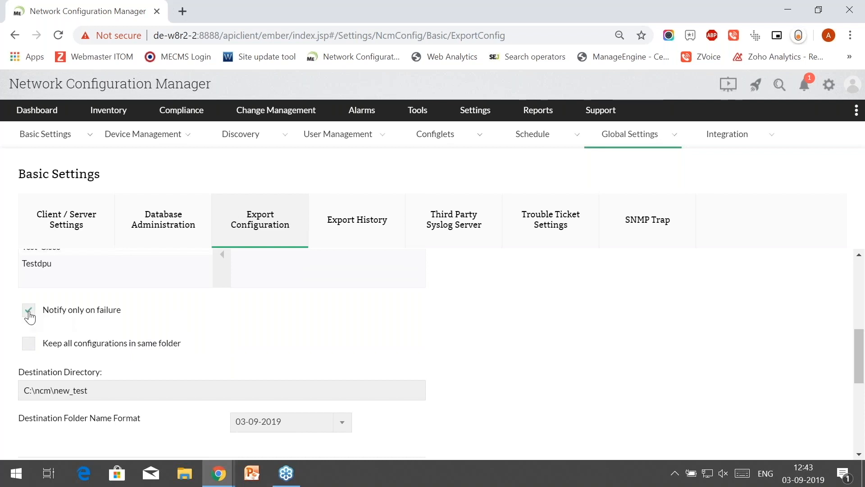
click(70, 349)
scroll(216, 375, down, 3)
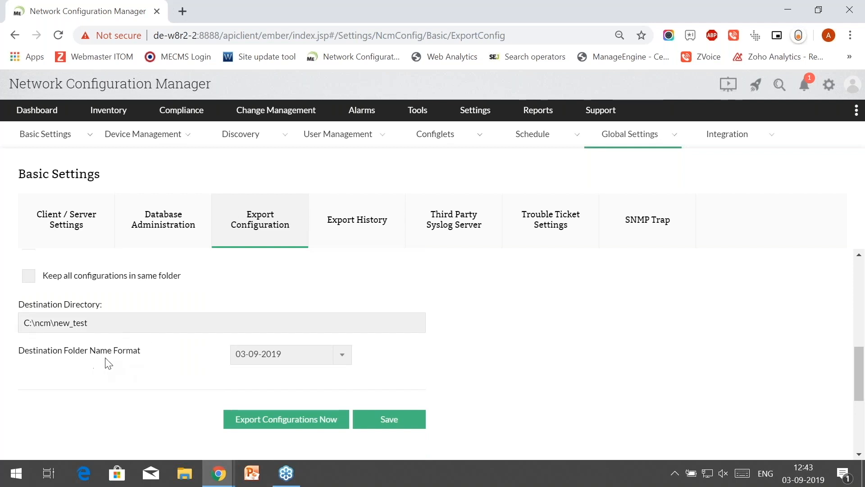
- Keep the 03-09-2019 destination folder name format, review the form, and return to the slideshow
click(284, 362)
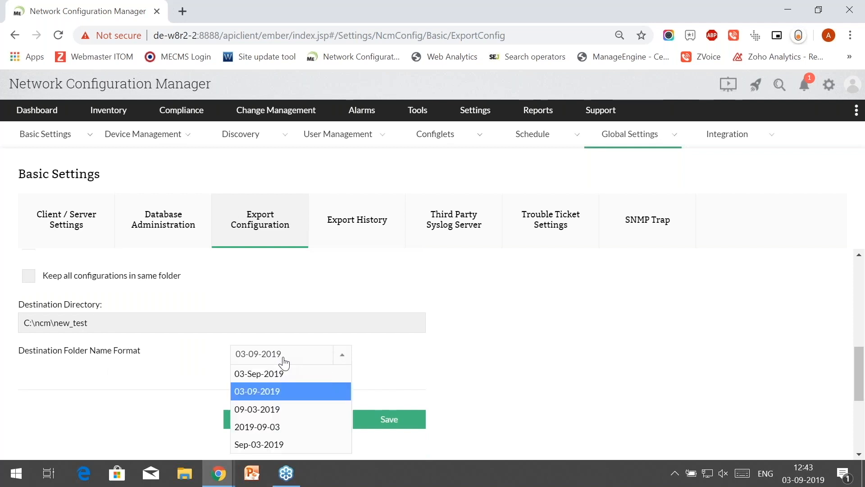
click(277, 399)
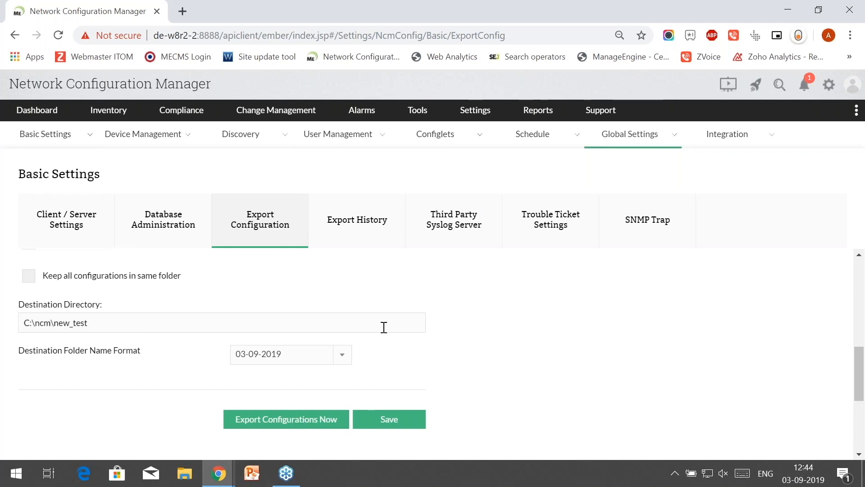
scroll(383, 326, up, 7)
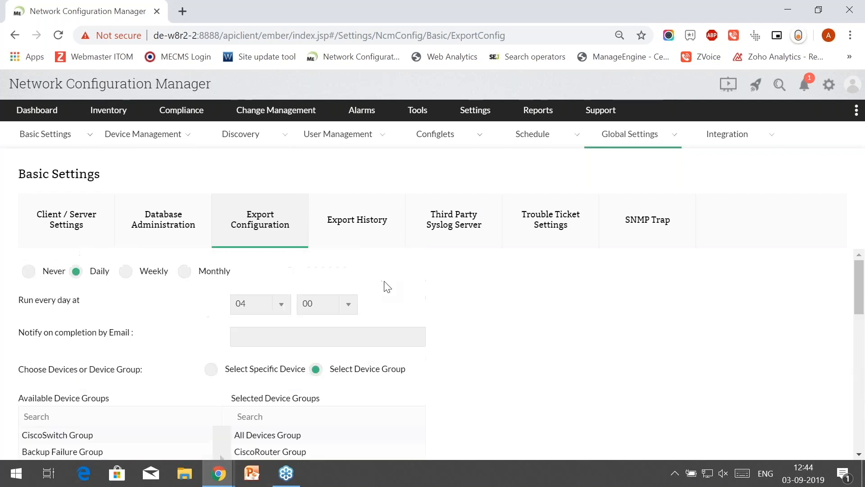
scroll(385, 316, down, 8)
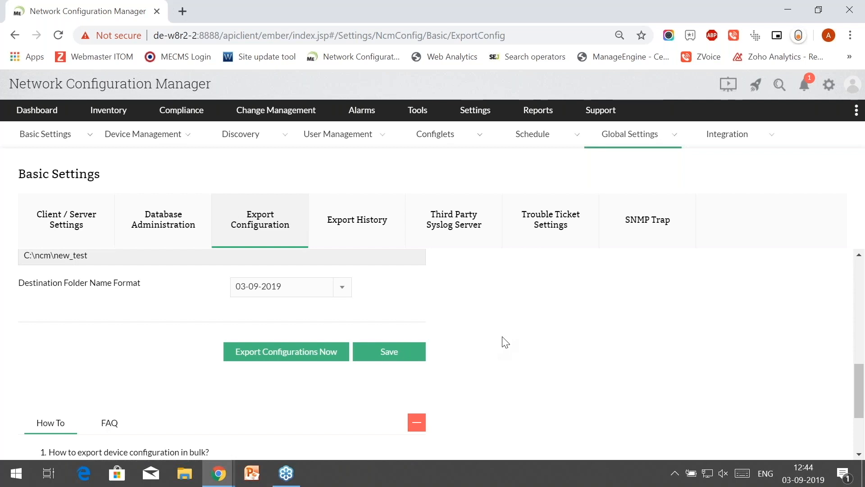
scroll(504, 342, up, 5)
scroll(505, 341, up, 2)
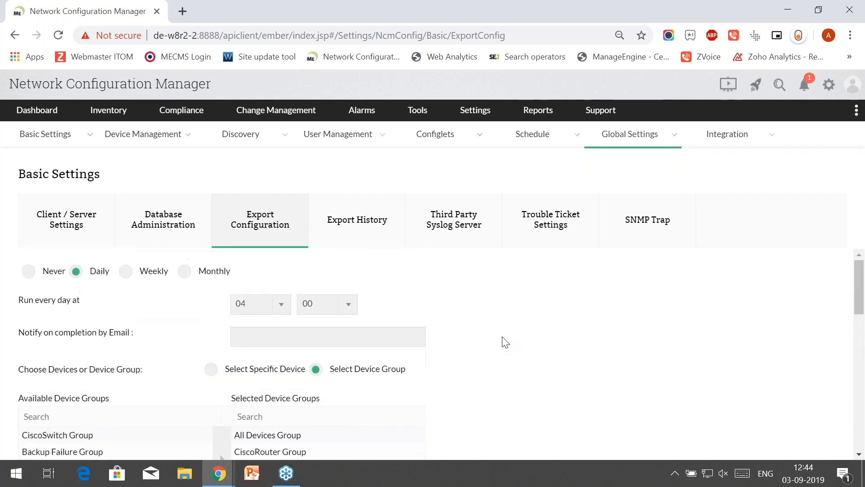
key(alt+Tab)
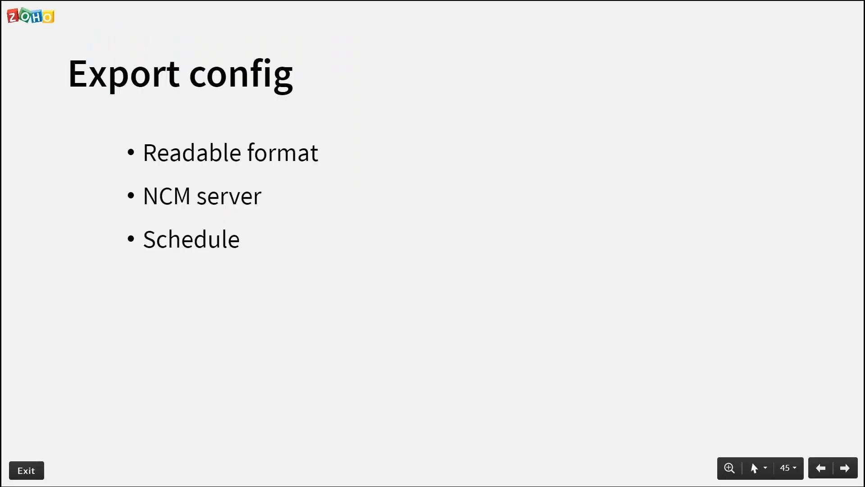
- Move to slide 46, open the NCM Q & A - Part 1-final deck and present it full screen
key(Right)
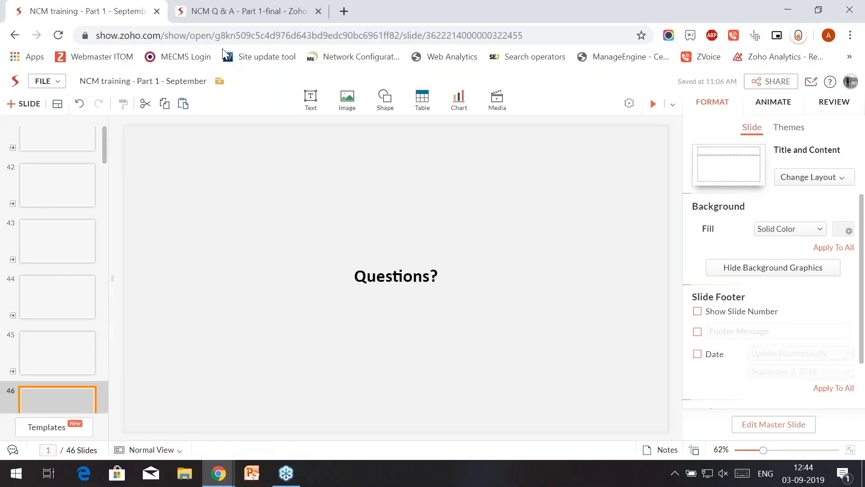
click(237, 5)
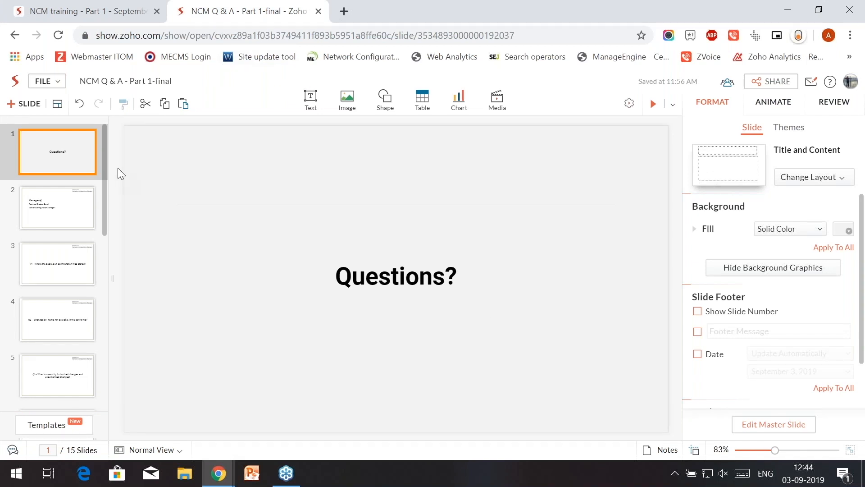
key(F11)
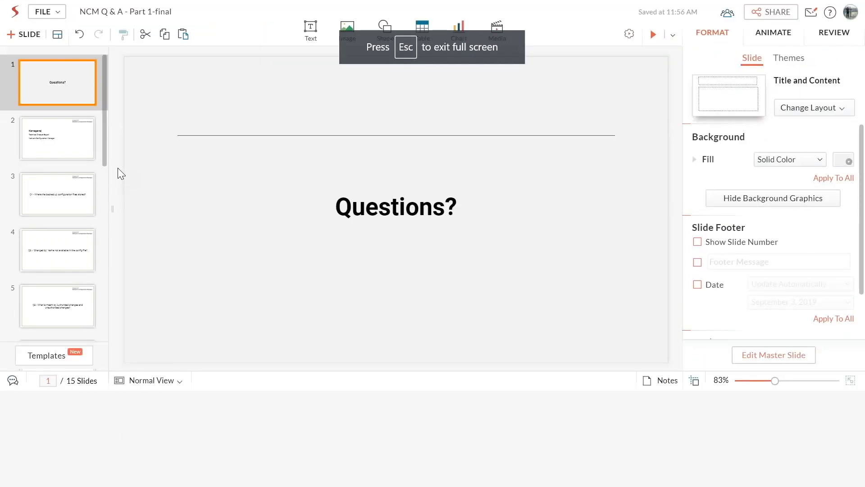
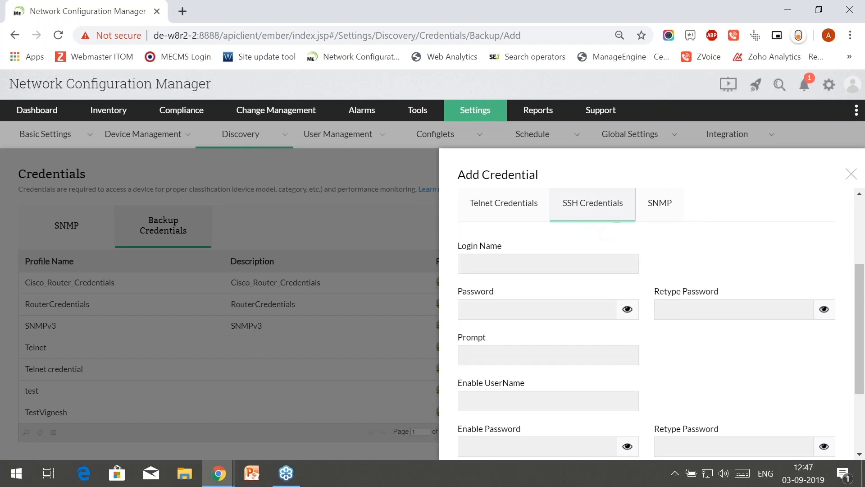
- Close the Add Credential panel to return to the seven Backup Credentials profiles
click(850, 174)
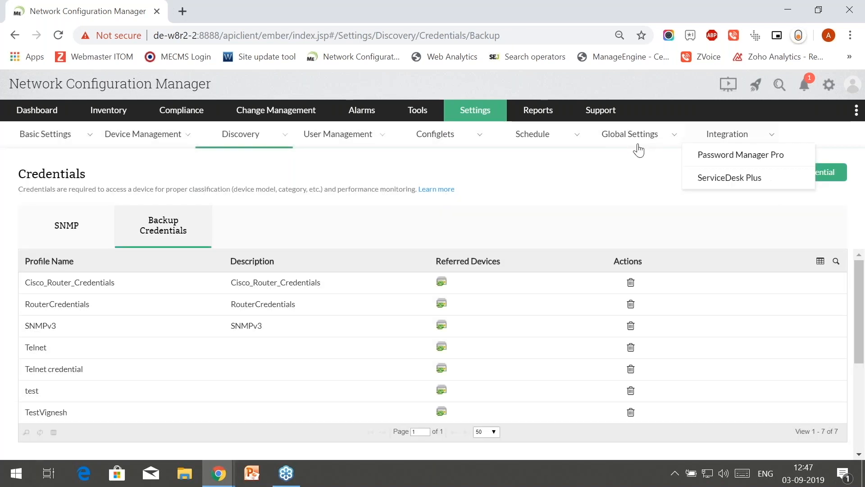
- In Inventory, select devices 192.168.50.131, .132 and .140 and view Apply Credentials without applying anything
click(104, 111)
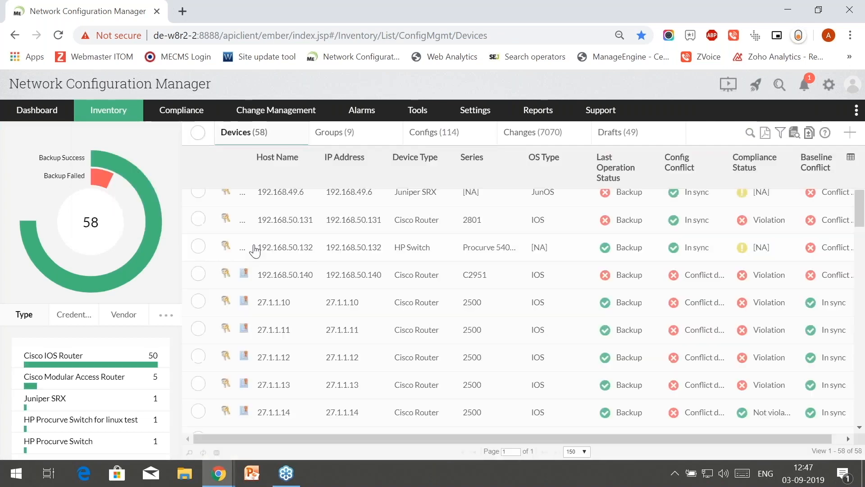
click(198, 220)
click(199, 247)
click(199, 275)
click(803, 137)
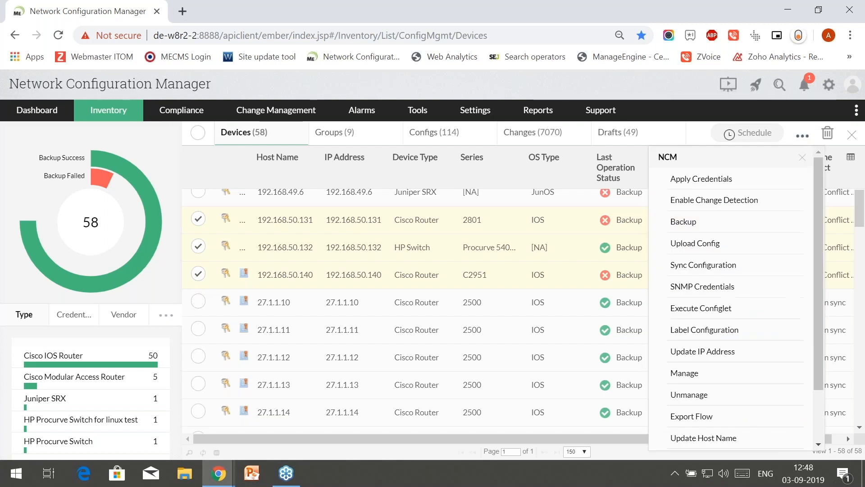
click(720, 182)
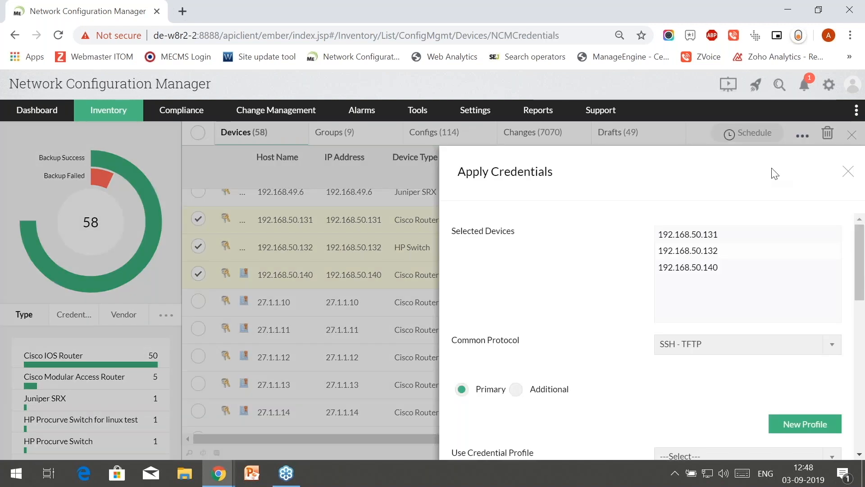
click(847, 171)
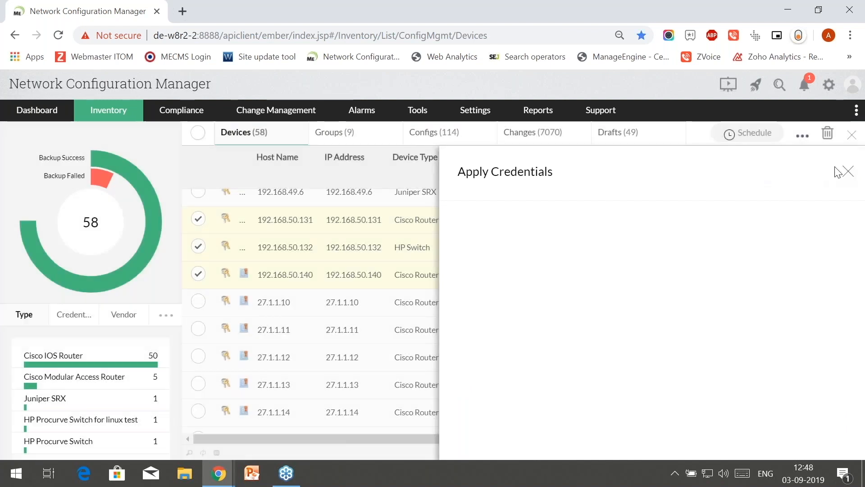
- Deselect devices 192.168.50.131, .132 and .140 so none of the 58 are selected
click(199, 219)
click(199, 247)
click(197, 274)
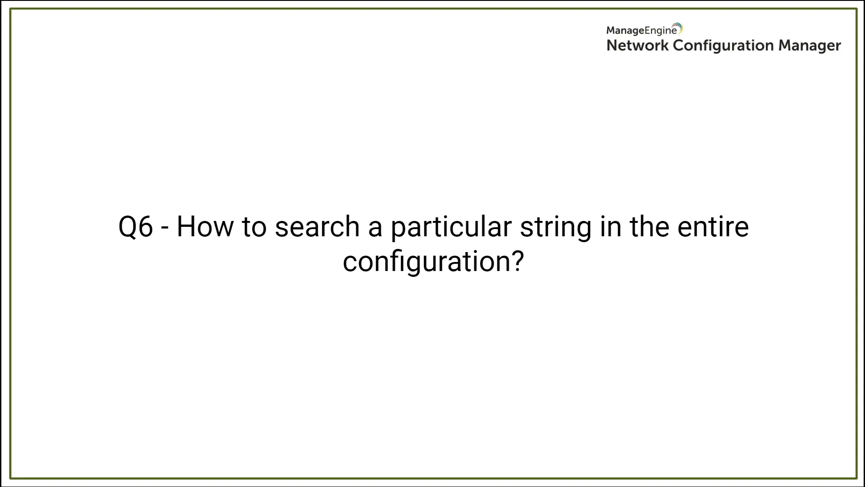
key(alt+Tab)
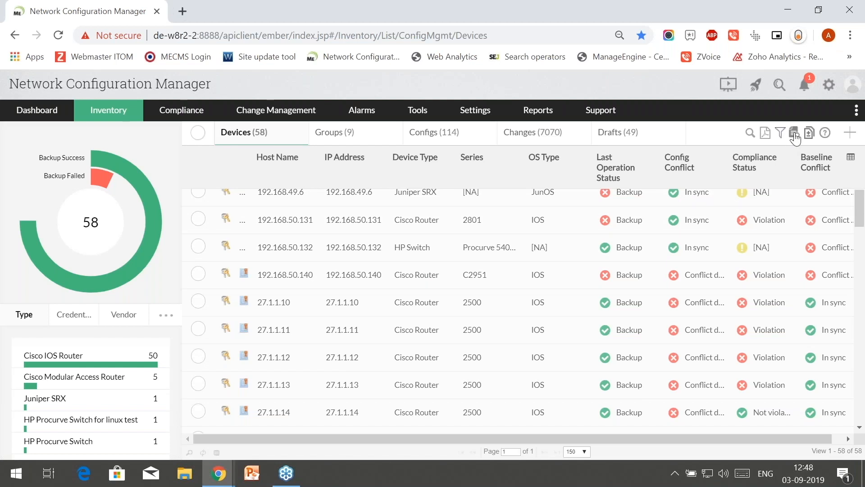
- Run a config search for 'pubic' across all stored configurations, returning 0 matches
click(794, 134)
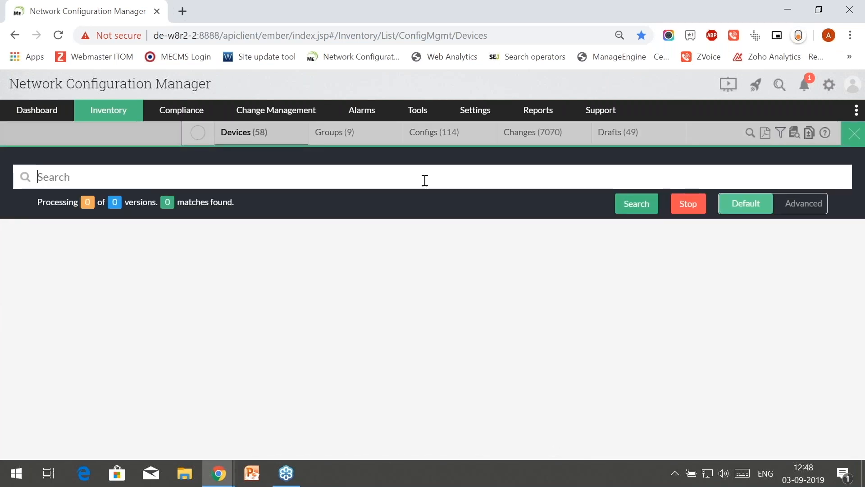
text(pubic)
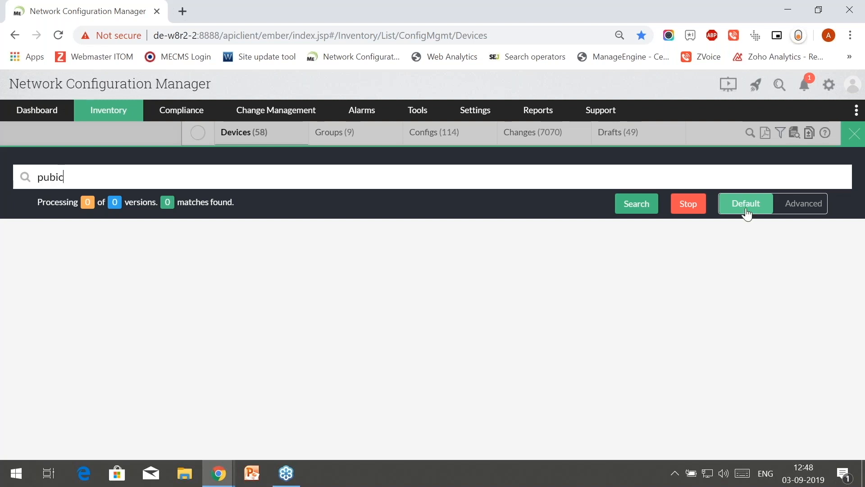
click(647, 205)
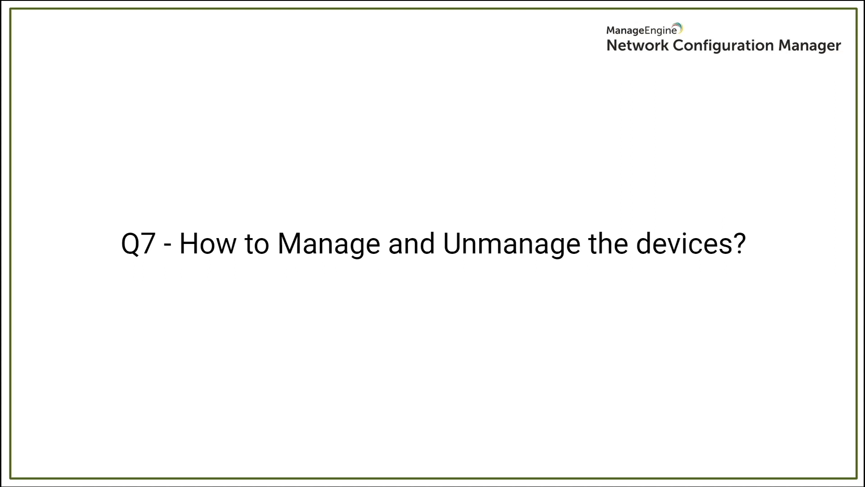
key(alt+Tab)
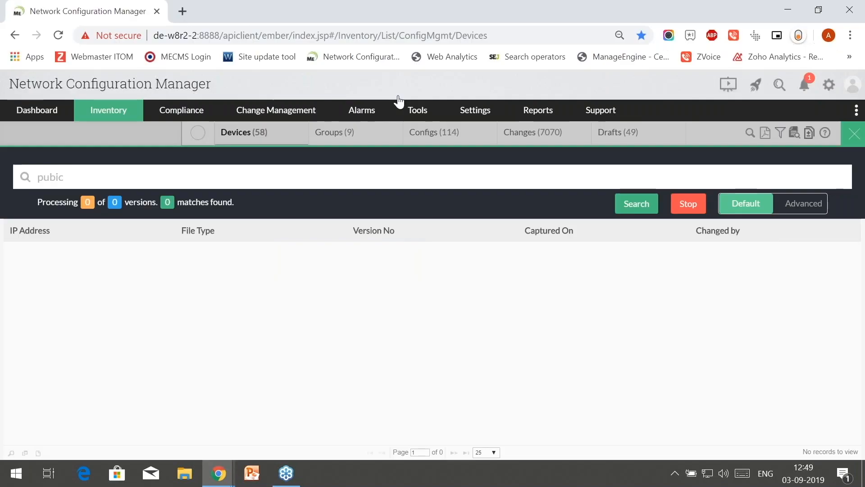
- Return to the Inventory device list, clearing the config search
click(177, 117)
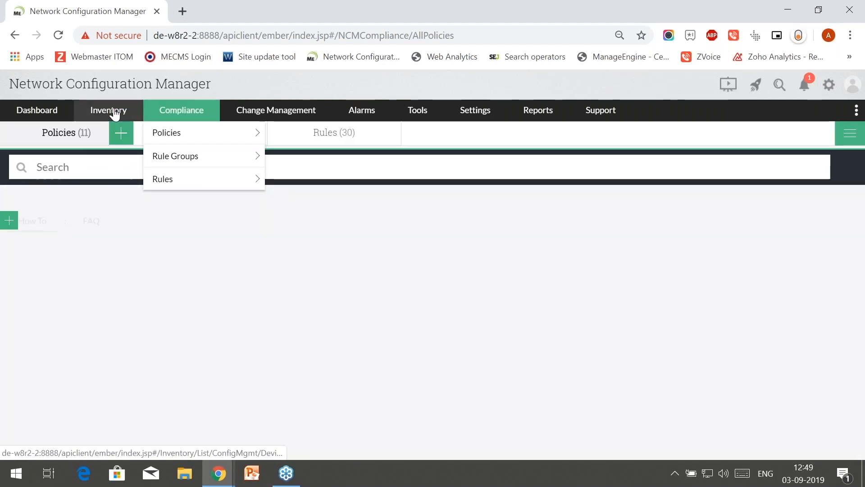
click(115, 115)
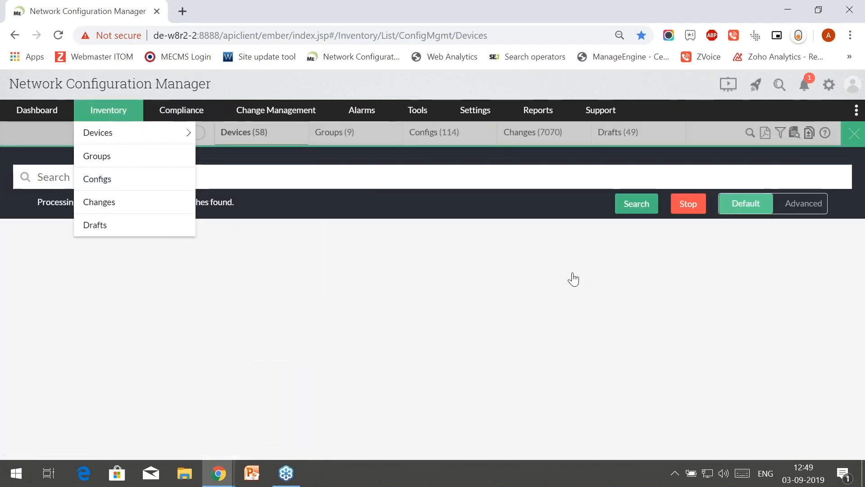
click(854, 134)
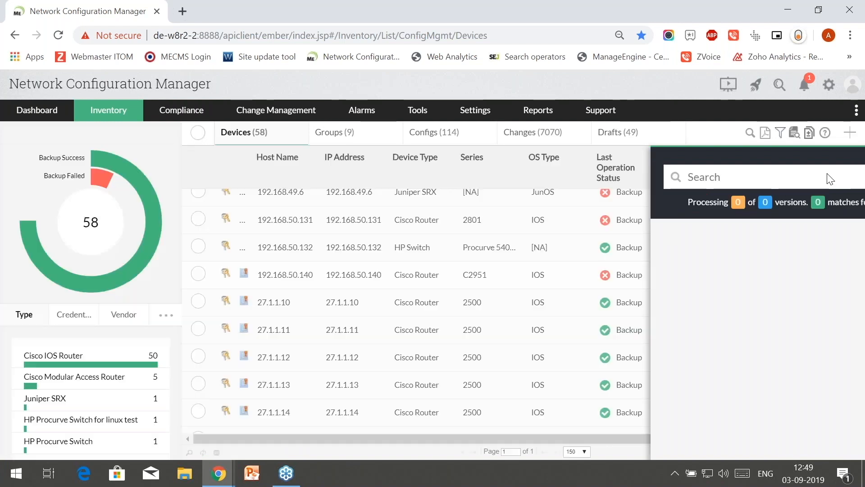
- Select devices 192.168.50.132 and .140 and scroll their actions menu to Manage/Unmanage
click(198, 247)
click(198, 274)
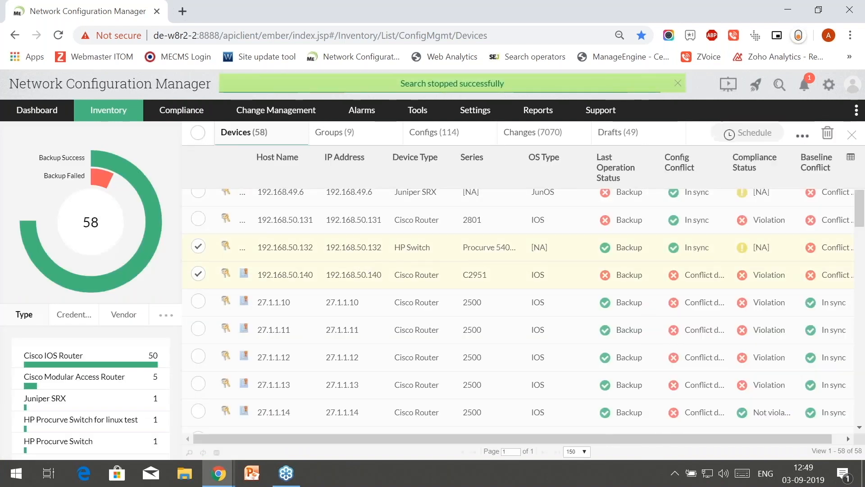
click(803, 136)
scroll(702, 332, down, 2)
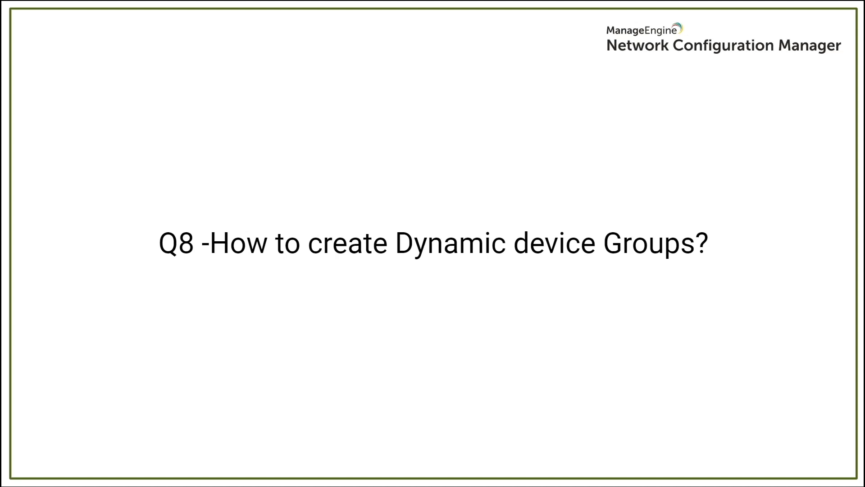
key(alt+Tab)
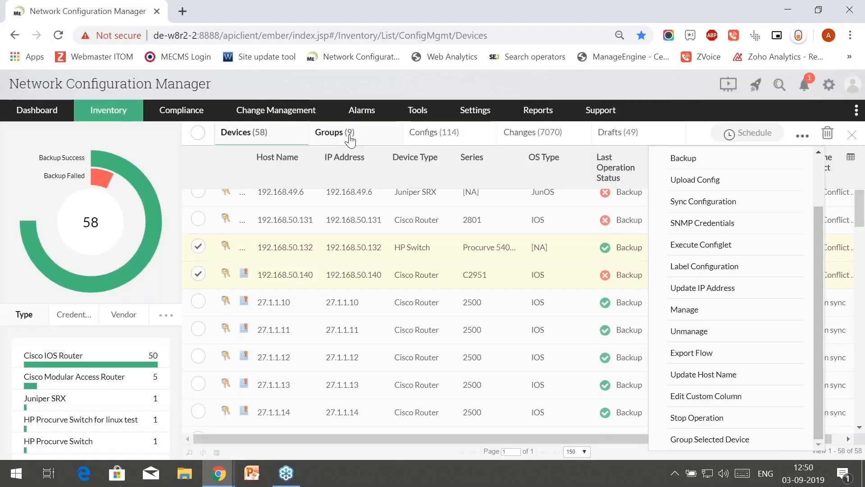
- From the Groups tab, begin a Criteria-based device group with Vendor set to HP
click(350, 137)
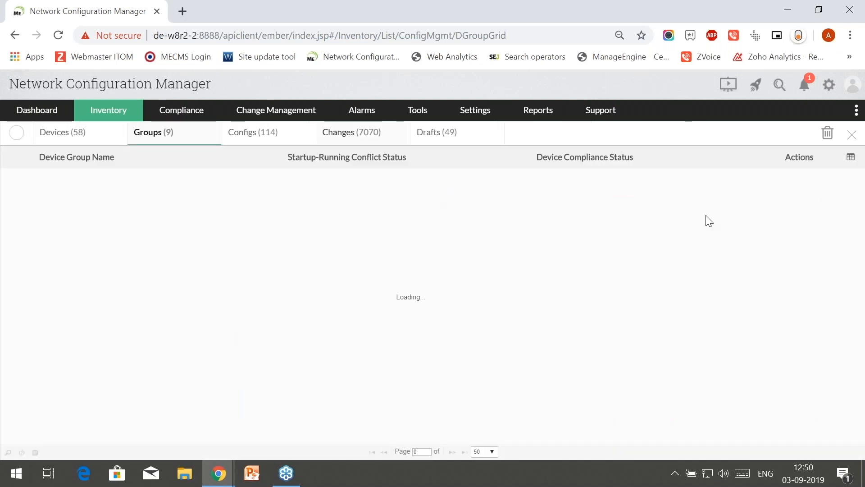
click(850, 132)
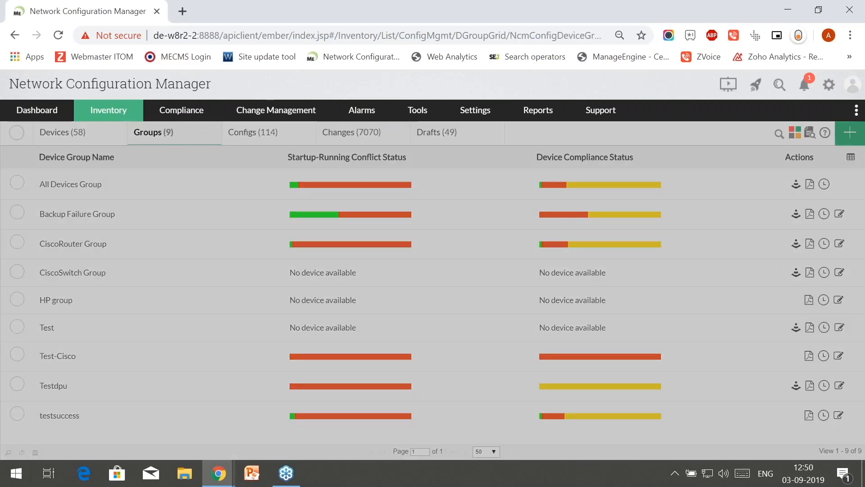
click(534, 329)
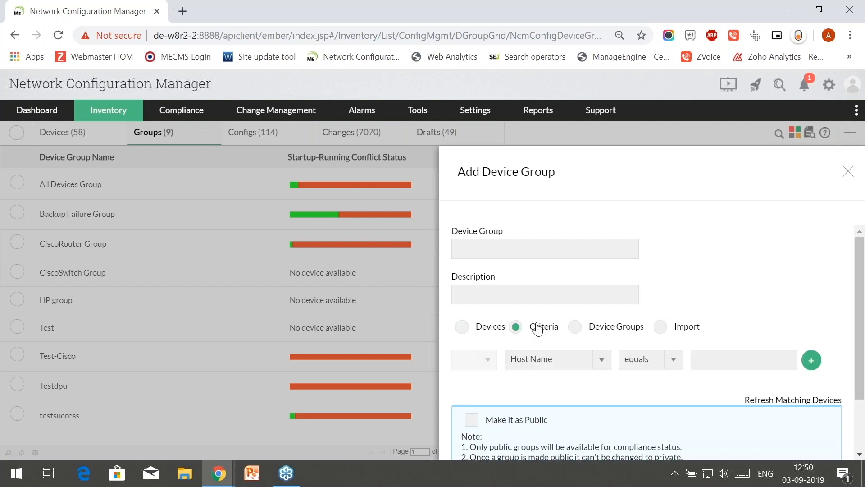
click(596, 361)
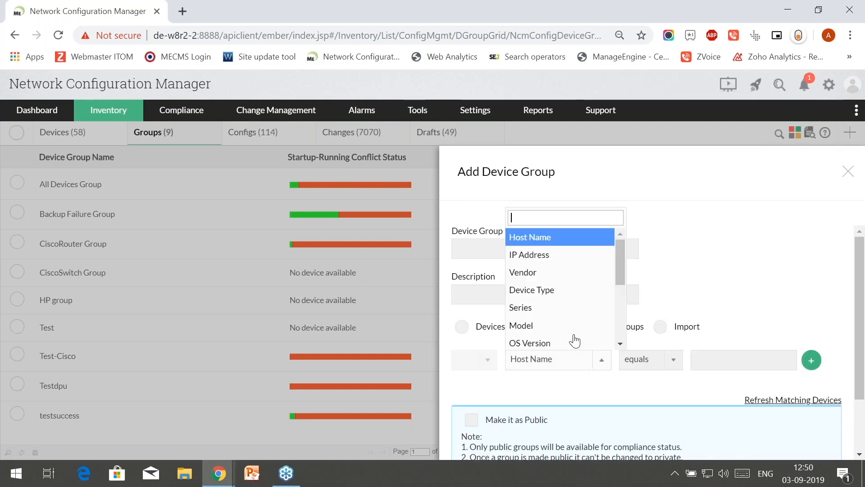
click(567, 273)
click(704, 359)
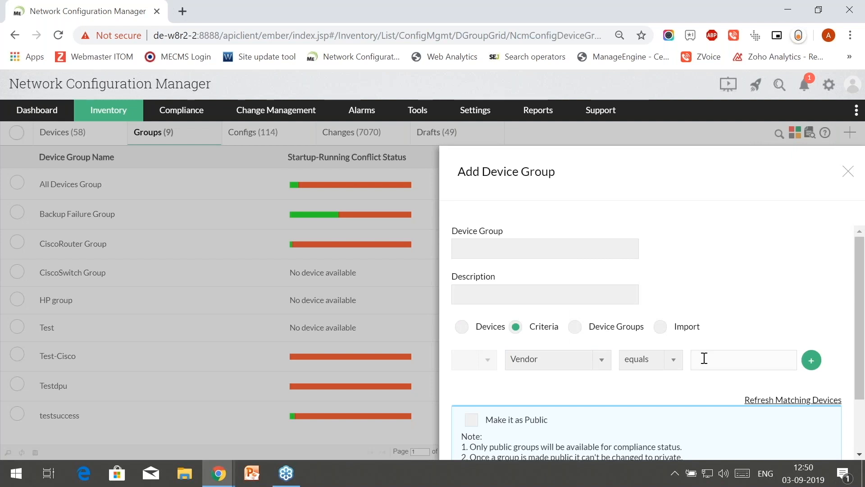
text(HP)
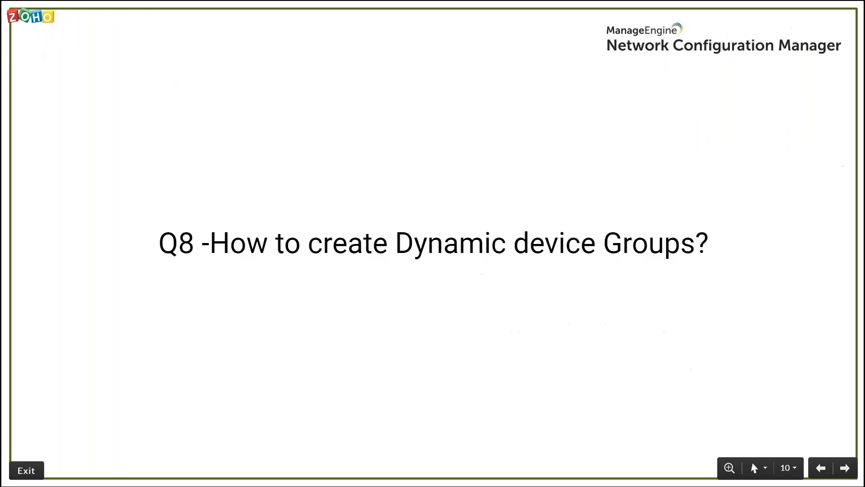
key(Right)
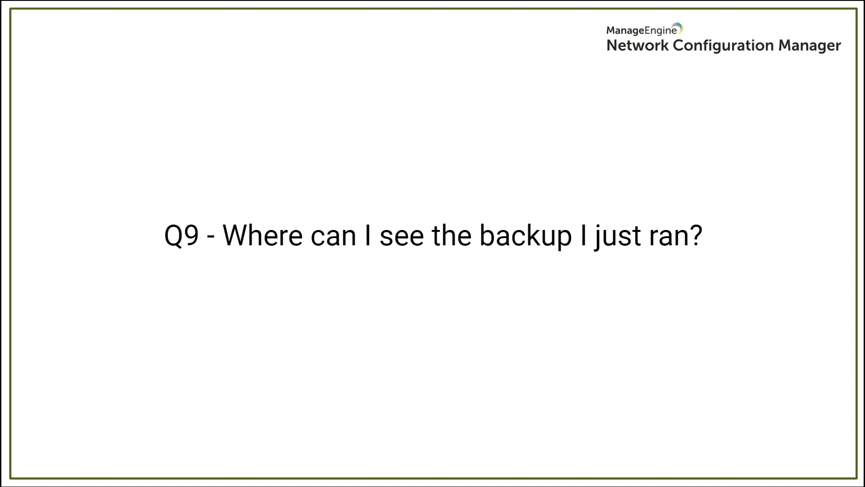
key(alt+Tab)
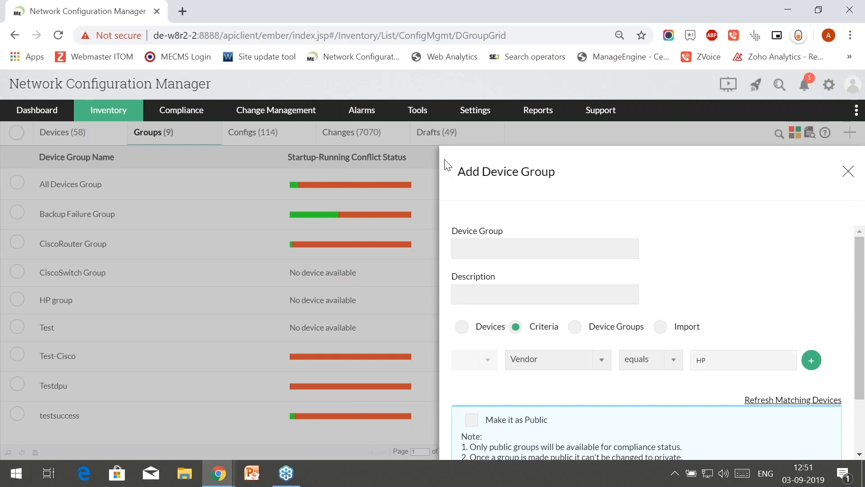
- Discard the Add Device Group panel and open the Config Details tab of host 27.1.1.10
click(448, 165)
click(71, 137)
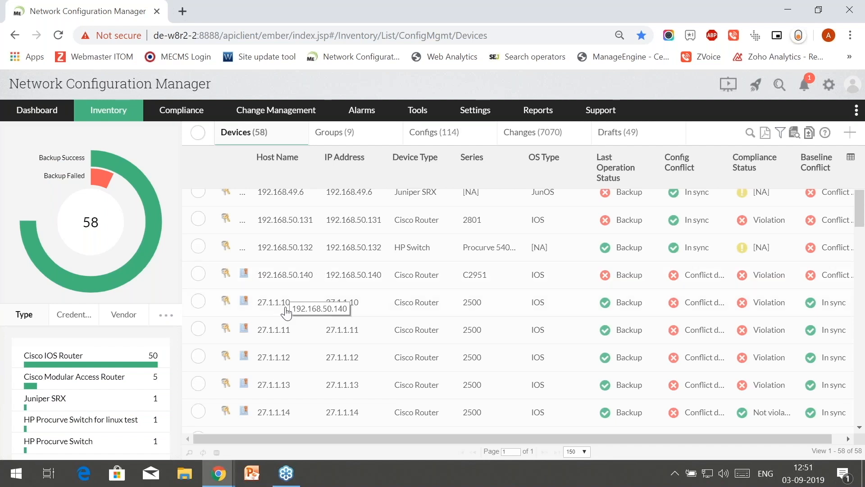
click(282, 304)
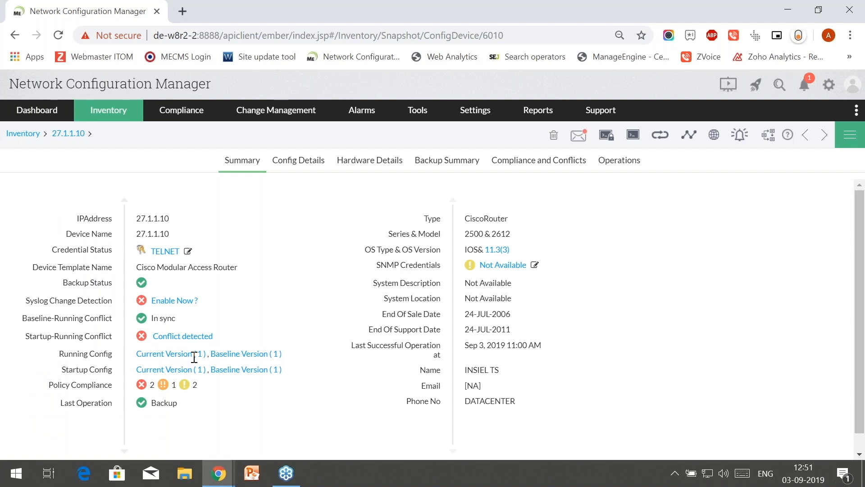
click(297, 171)
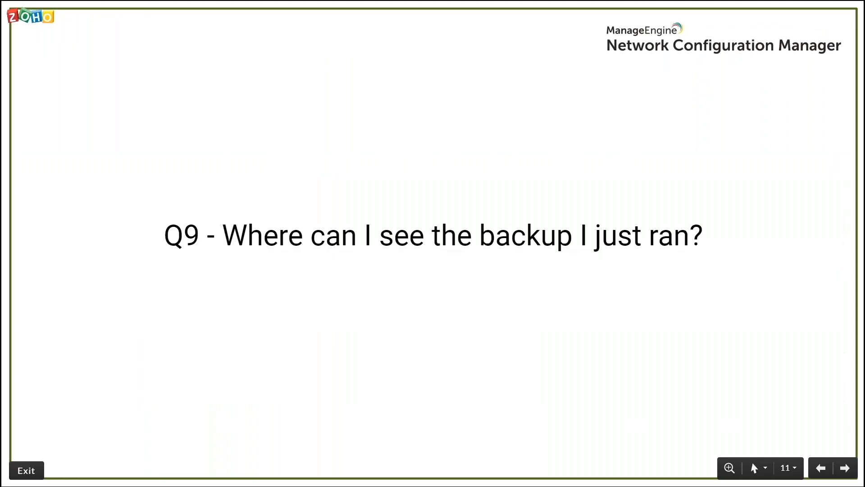
key(Right)
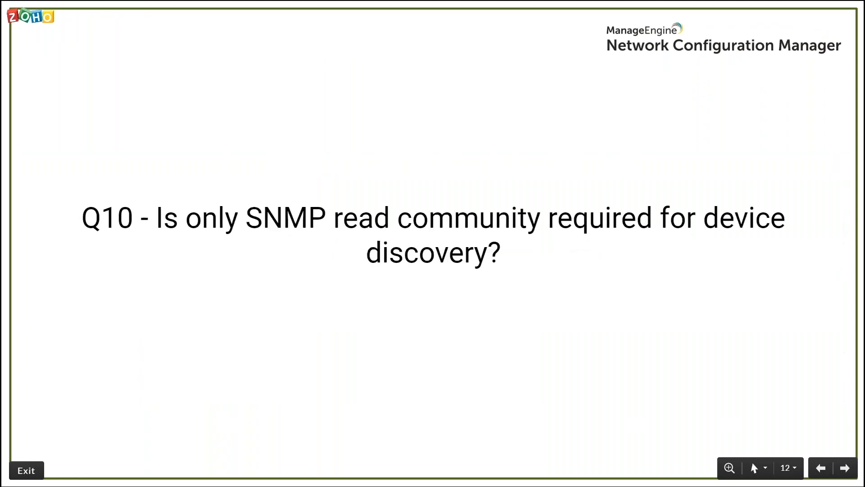